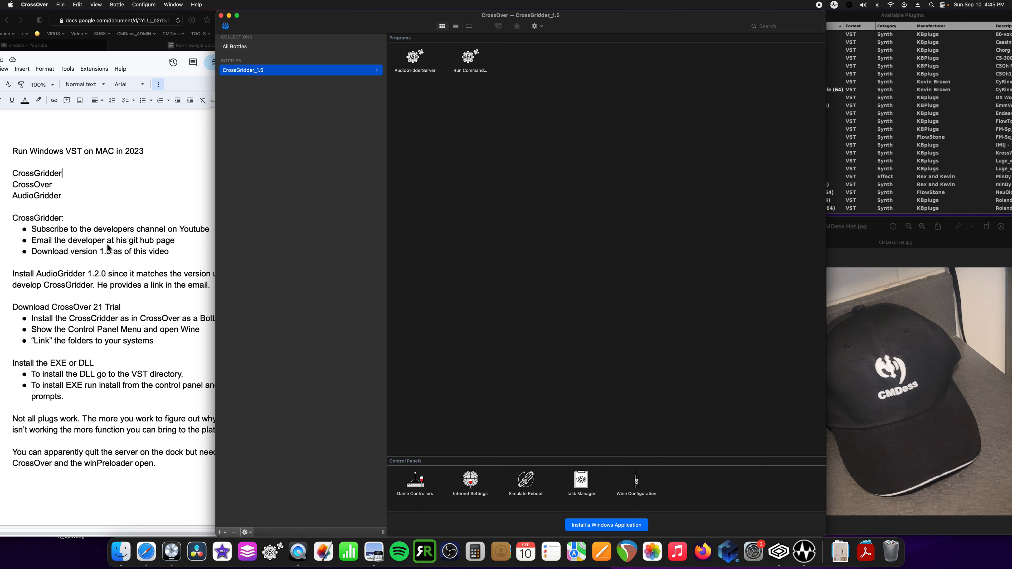
# Correct "git hub" to "github" and "CrossCridder" to "CrossGridder" in the document's bulleted instructions.
pyautogui.click(144, 242)
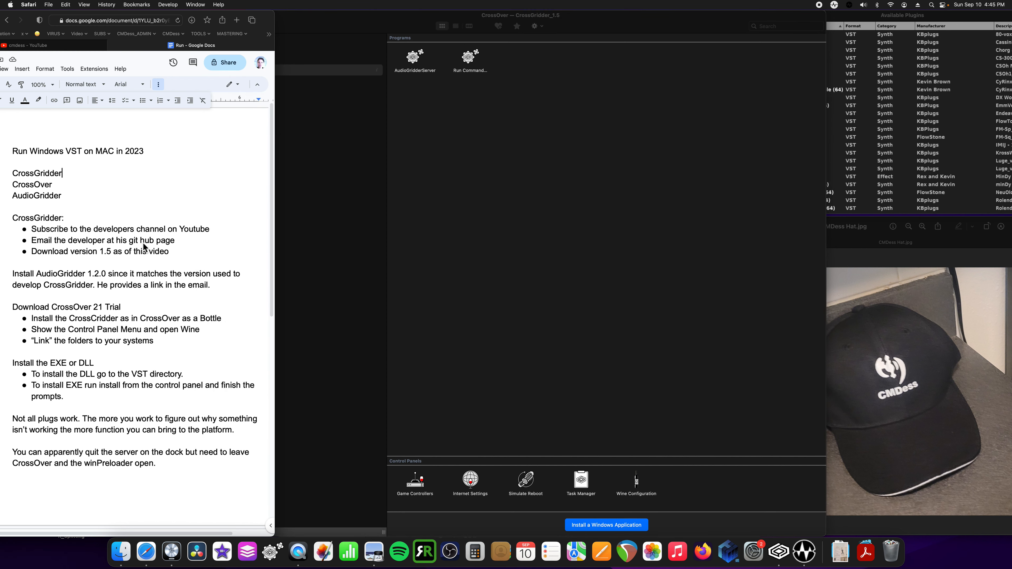
pyautogui.click(143, 242)
pyautogui.press('BackSpace')
pyautogui.scroll(-2, 176, 255)
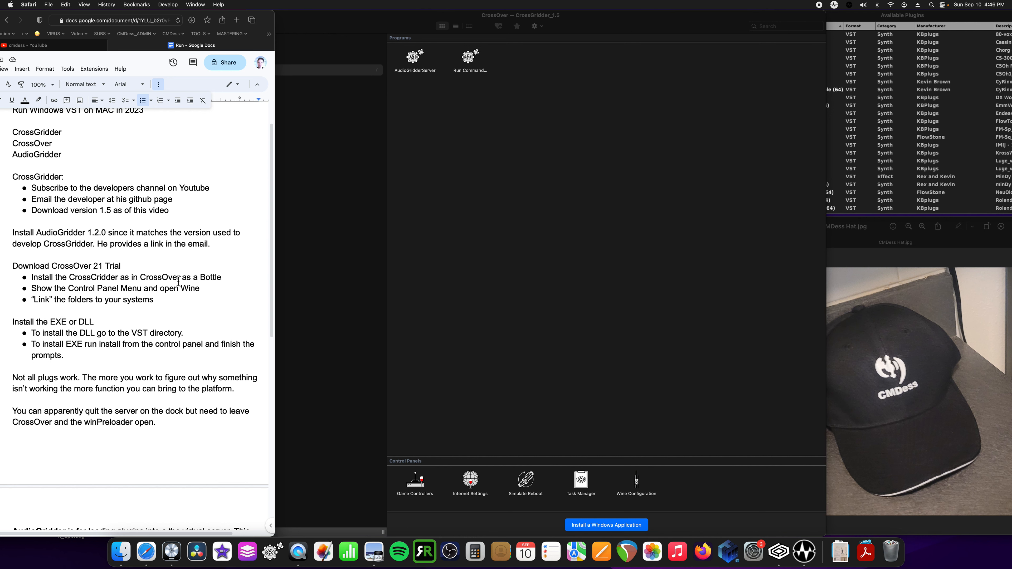
pyautogui.moveTo(92, 279); pyautogui.dragTo(98, 279)
pyautogui.write('G')
# Switch to CrossOver and view the available bottle commands, including the option to import a bottle archive.
pyautogui.click(297, 295)
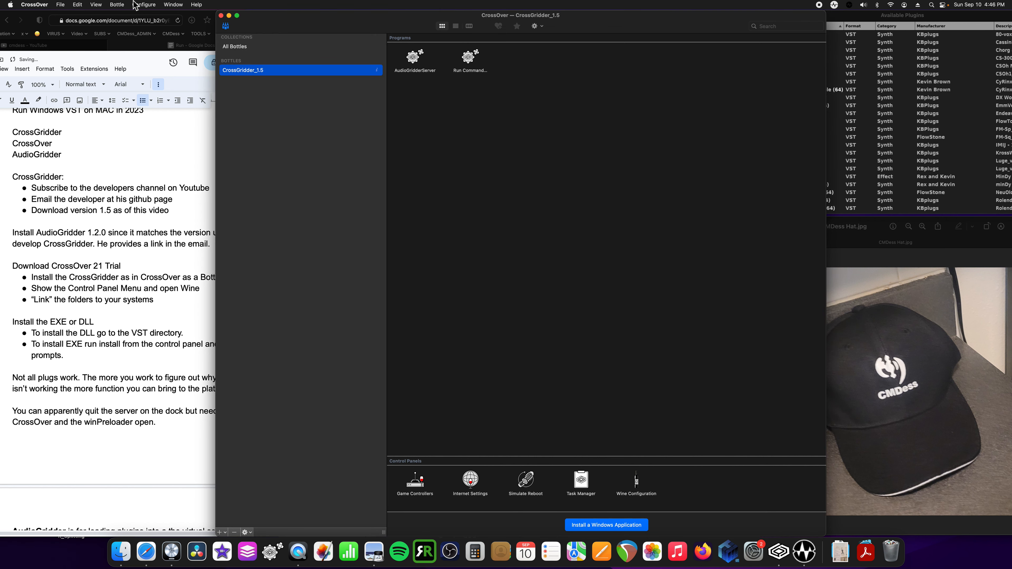
pyautogui.click(122, 5)
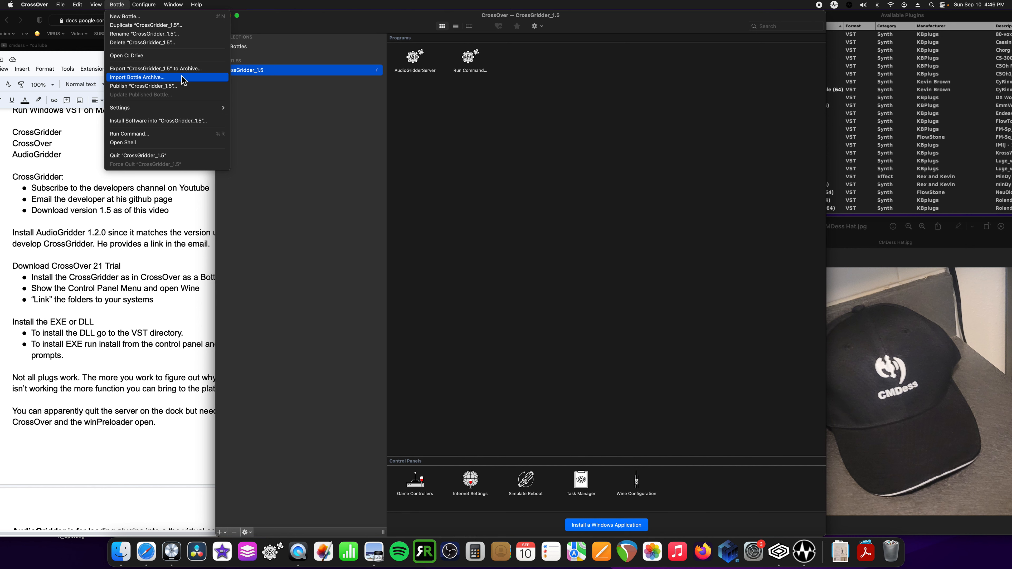
pyautogui.click(296, 131)
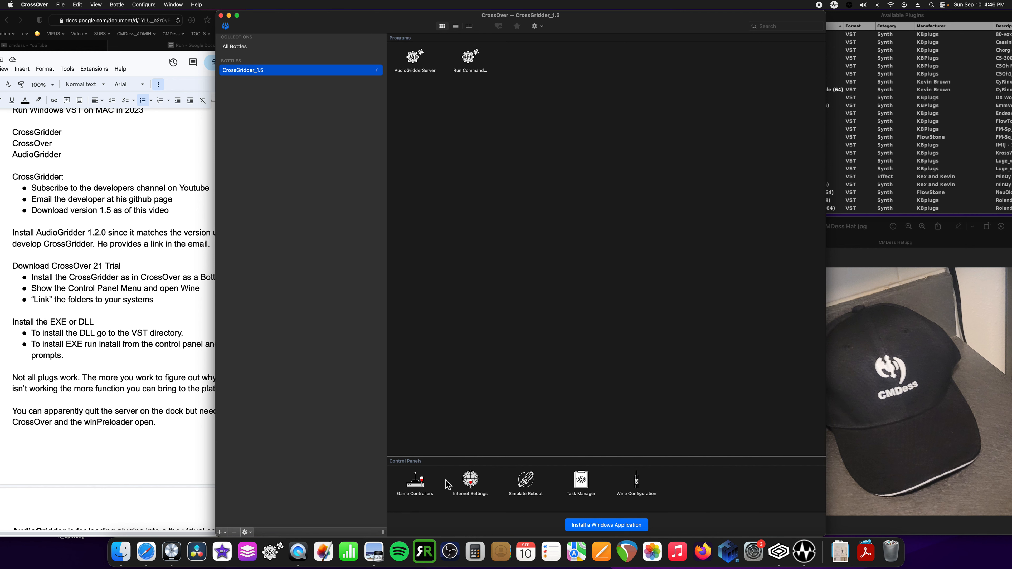
# View the desktop integration folder links in the bottle's Wine configuration, then cancel without changes.
pyautogui.click(637, 484)
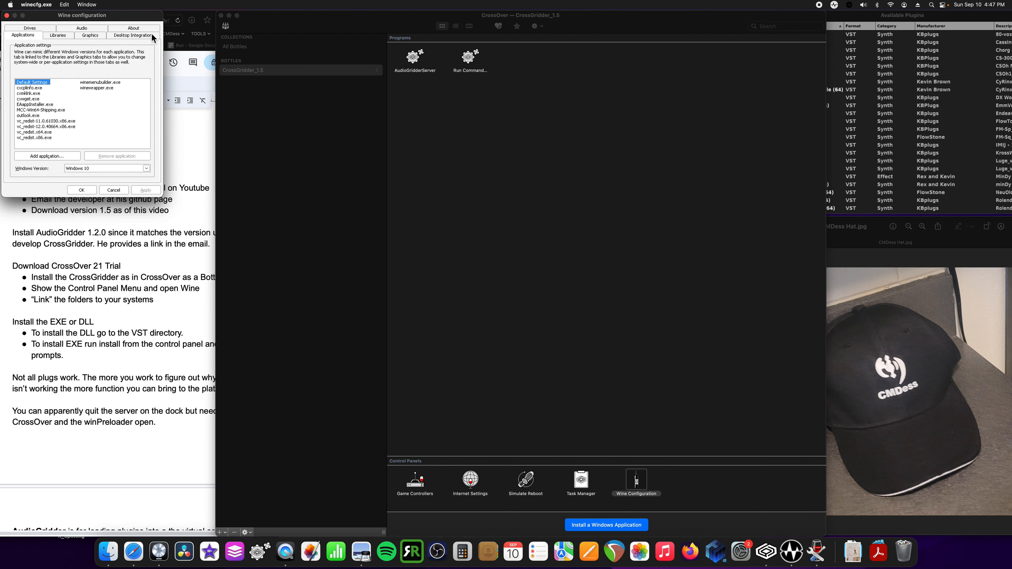
pyautogui.click(126, 36)
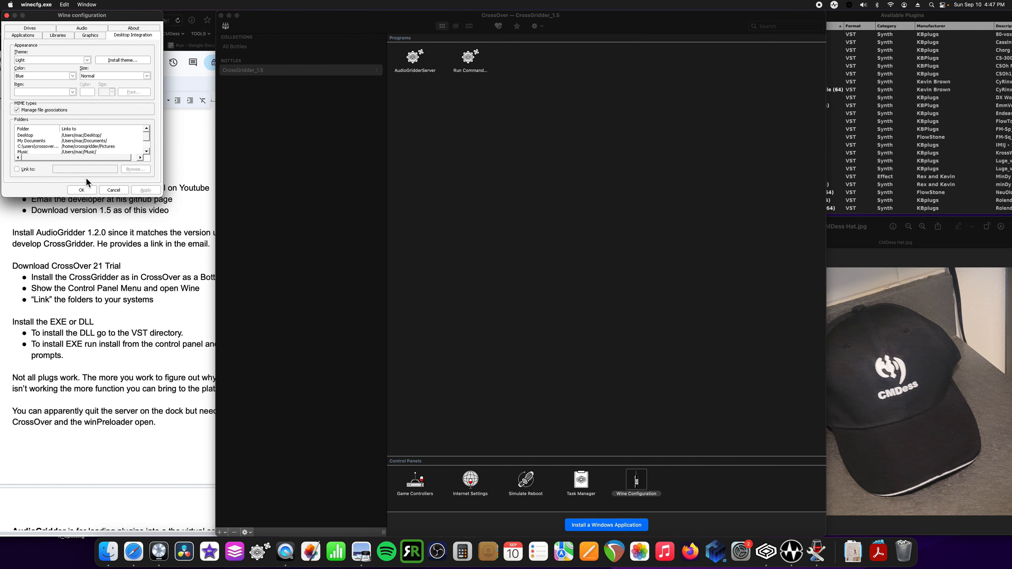
pyautogui.click(110, 191)
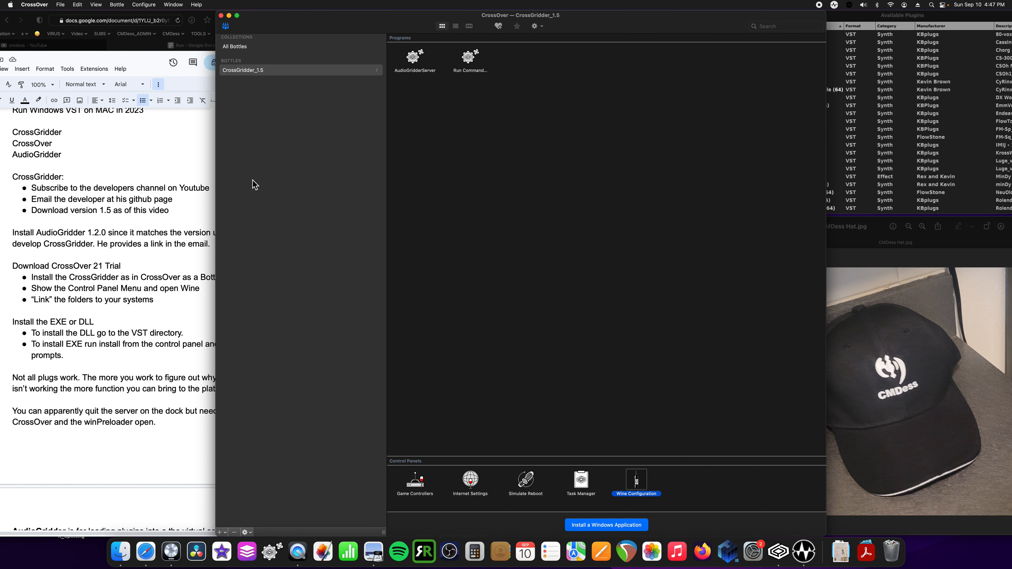
pyautogui.scroll(-1, 216, 289)
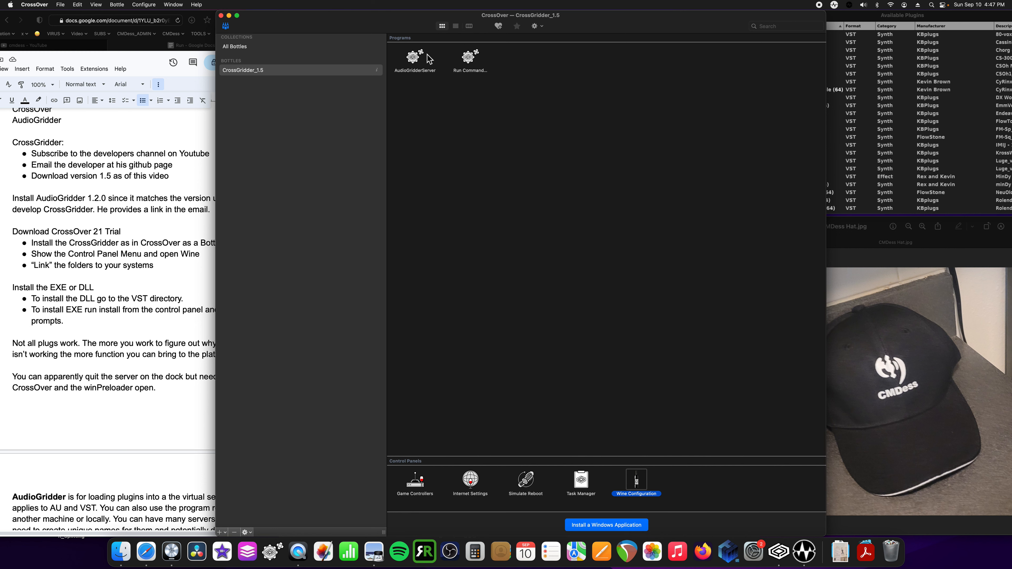
pyautogui.rightClick(342, 71)
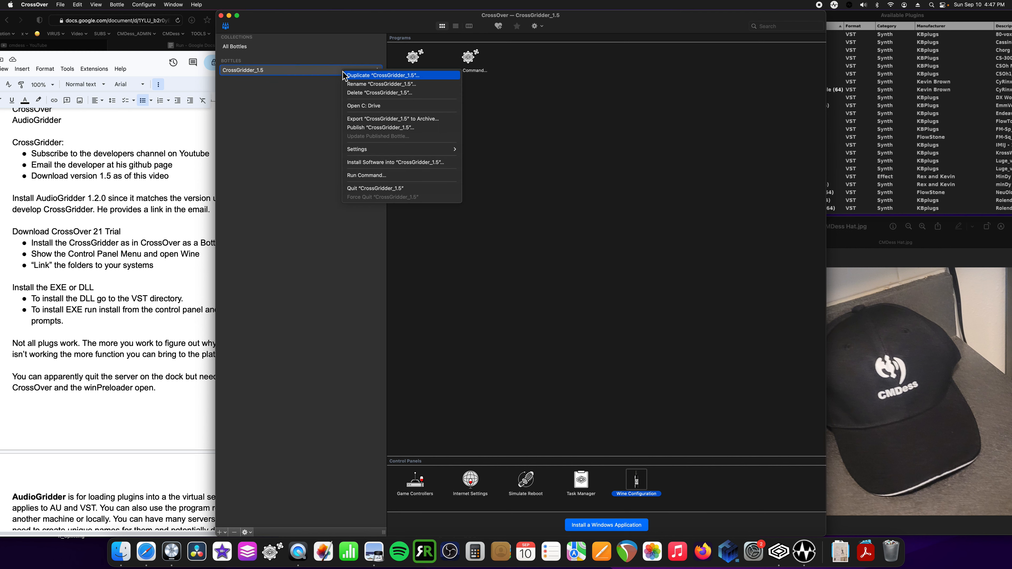
pyautogui.click(573, 184)
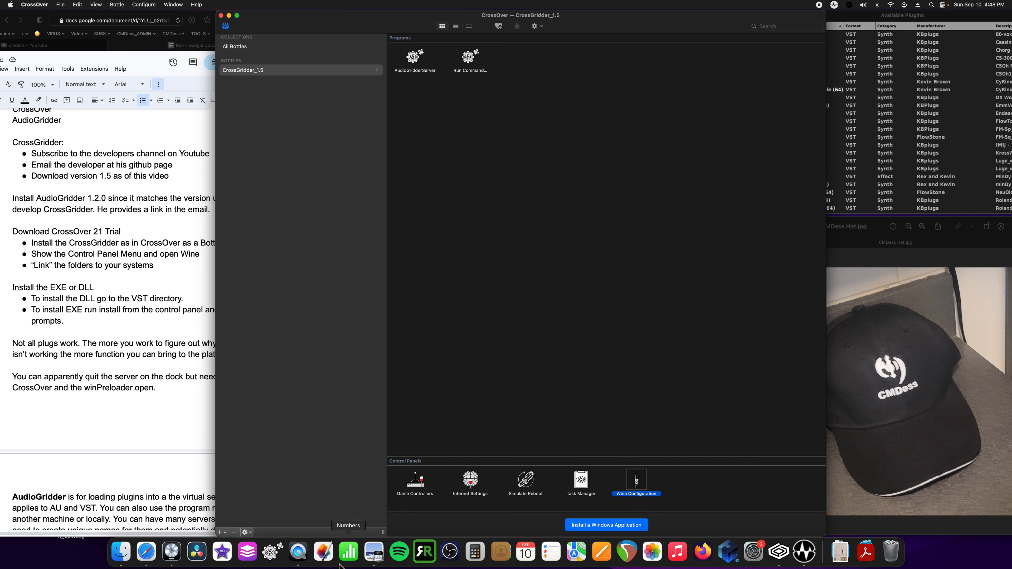
pyautogui.click(484, 303)
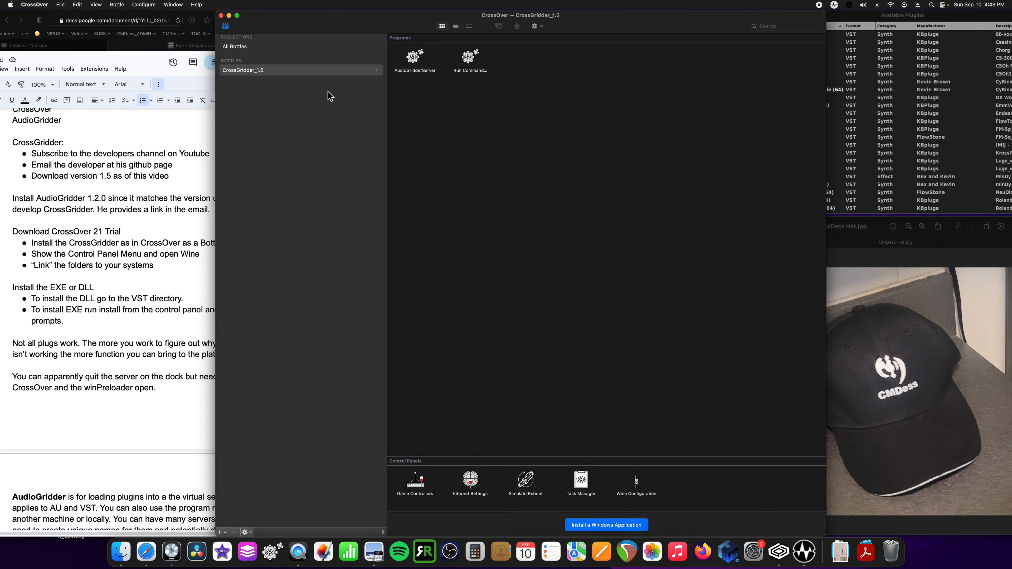
# Open the CrossGridder_1.5 bottle's C: drive, browse to Program Files > Steinberg > VSTPlugins, and close the Finder window.
pyautogui.rightClick(327, 72)
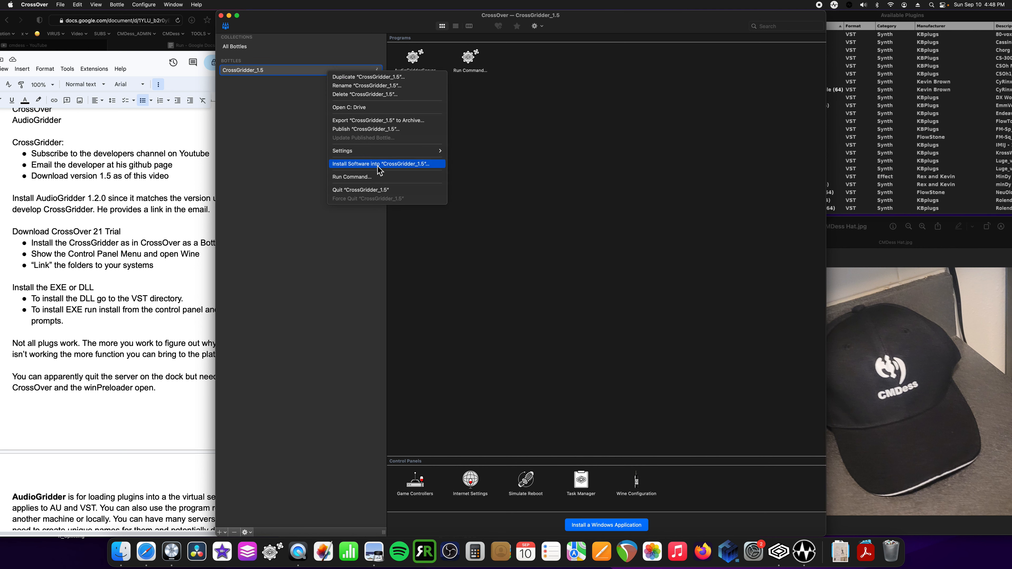
pyautogui.click(380, 109)
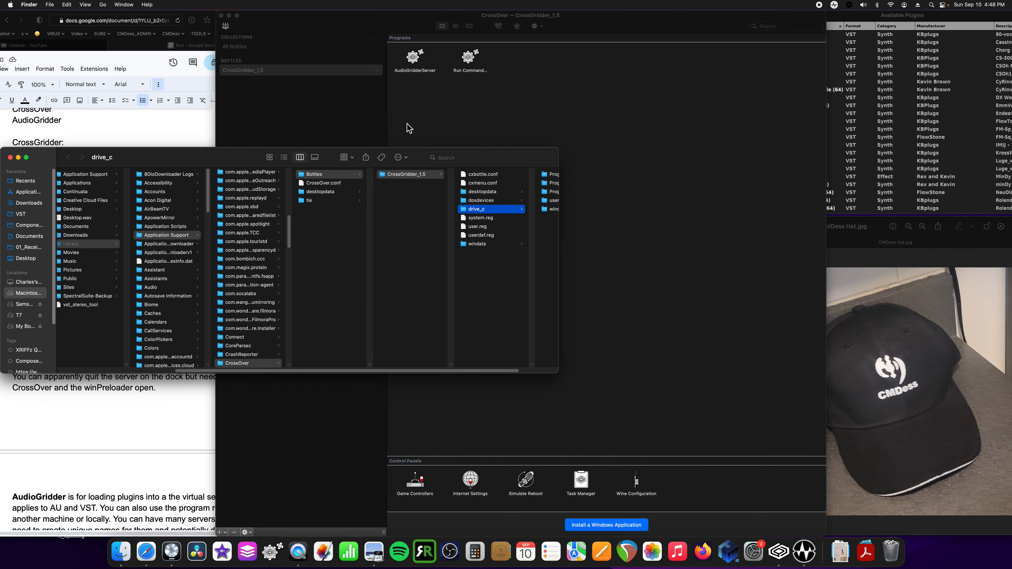
pyautogui.hscroll(3, 468, 366)
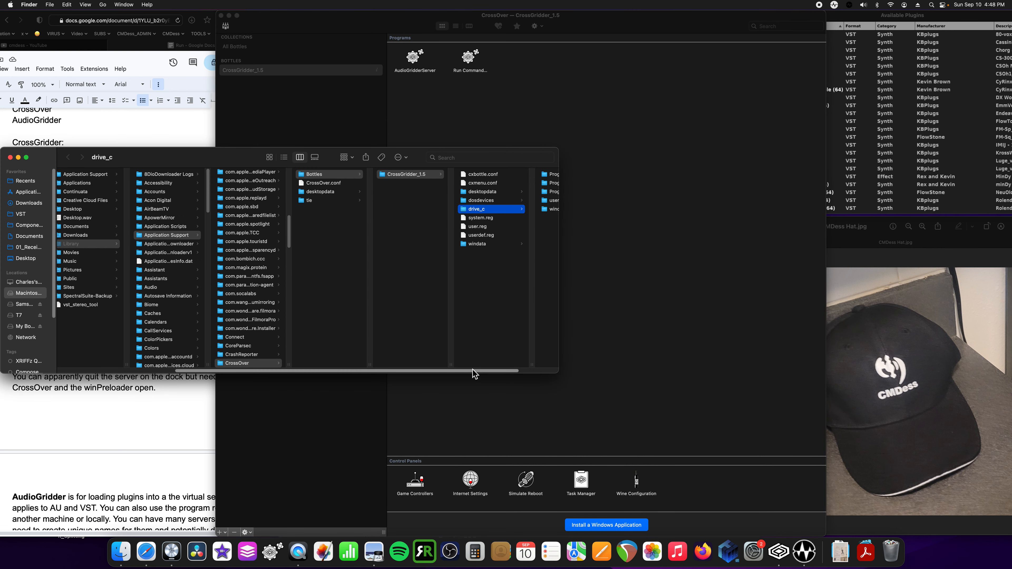
pyautogui.moveTo(235, 157); pyautogui.dragTo(99, 143)
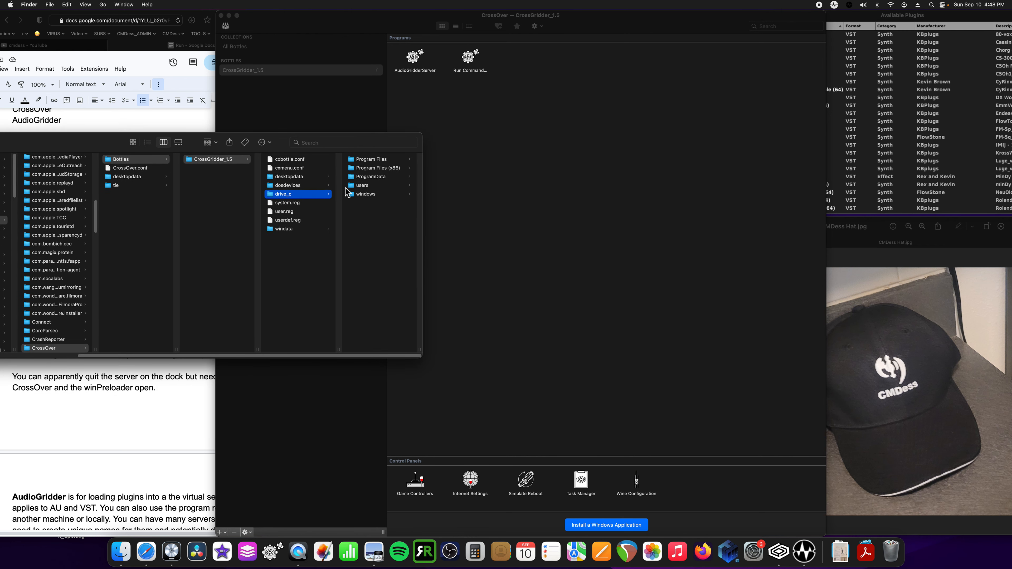
pyautogui.click(374, 159)
pyautogui.click(370, 194)
pyautogui.click(371, 159)
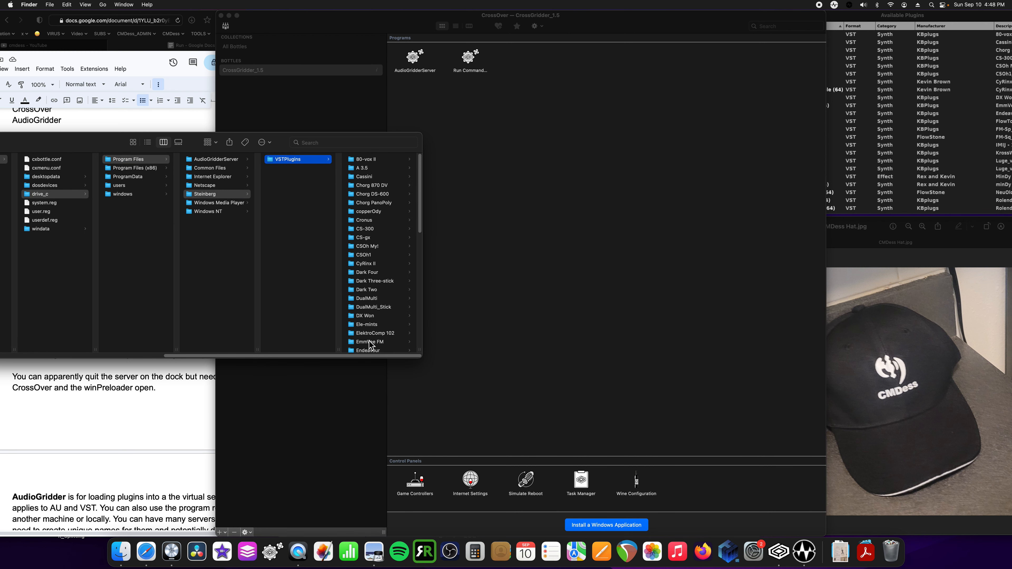
pyautogui.moveTo(87, 140); pyautogui.dragTo(167, 151)
pyautogui.click(149, 152)
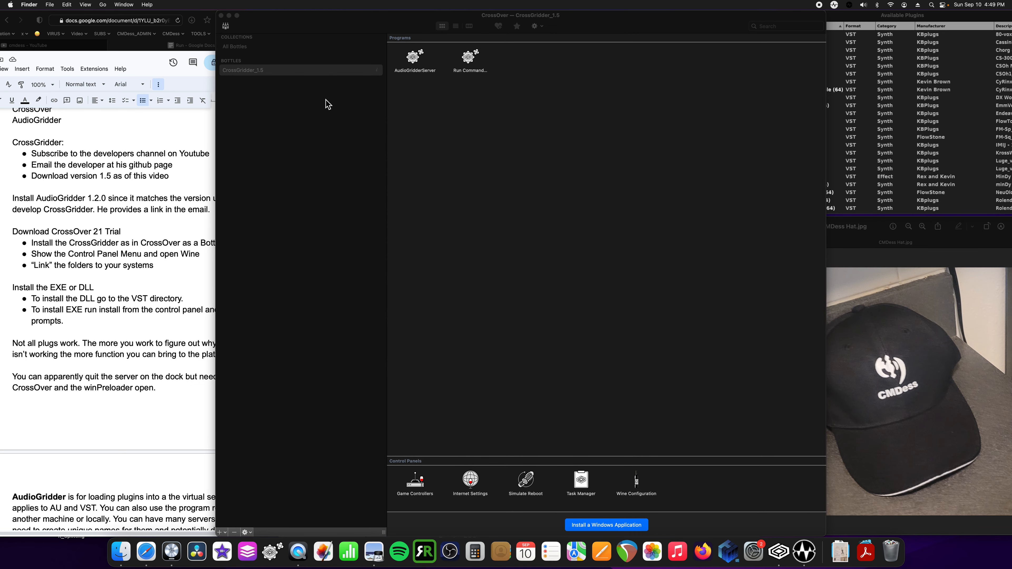
# View the software installer for the CrossGridder_1.5 bottle and cancel it without installing anything.
pyautogui.rightClick(341, 69)
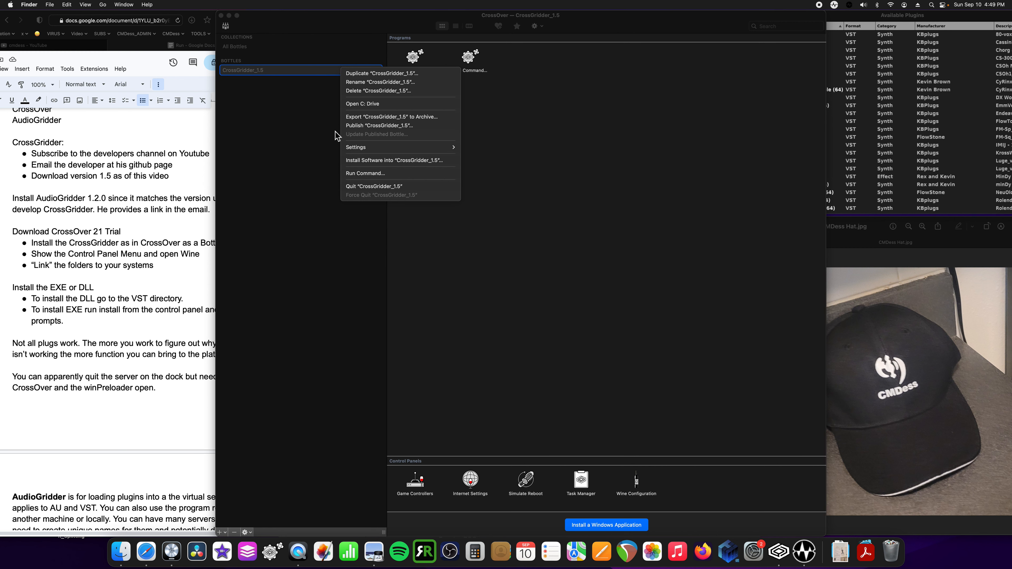
pyautogui.click(384, 164)
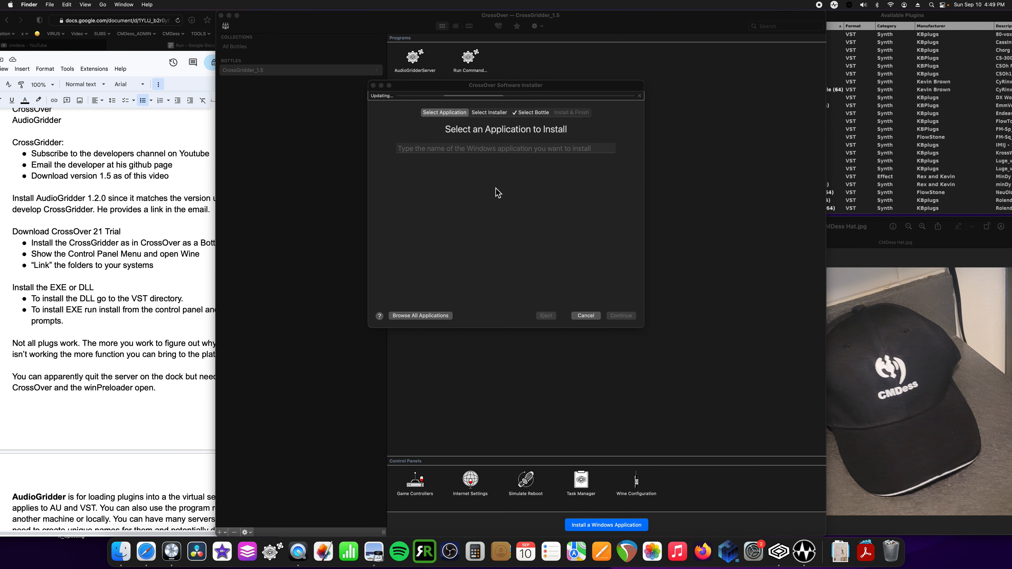
pyautogui.click(590, 316)
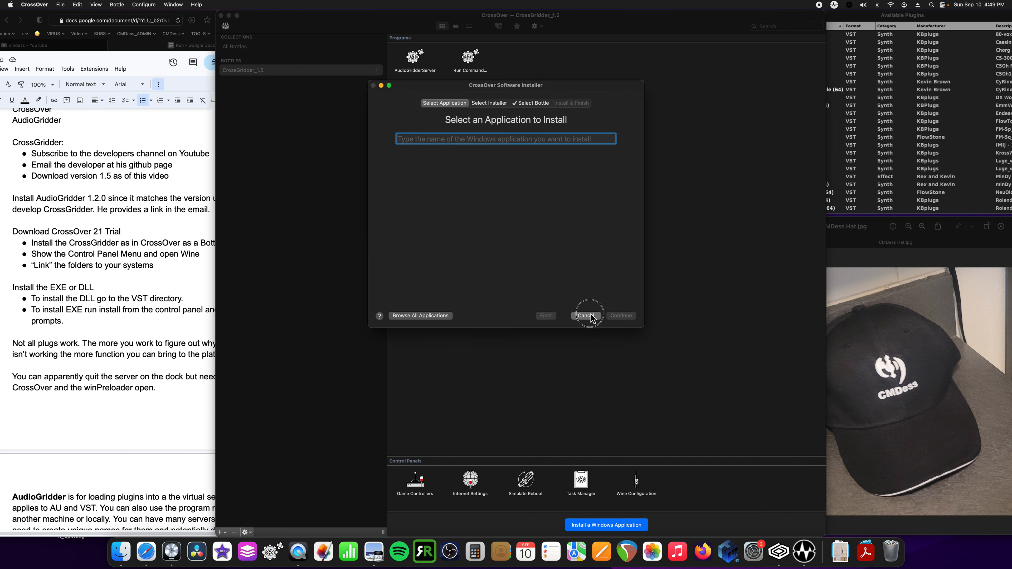
pyautogui.moveTo(591, 315); pyautogui.dragTo(565, 171)
pyautogui.click(593, 317)
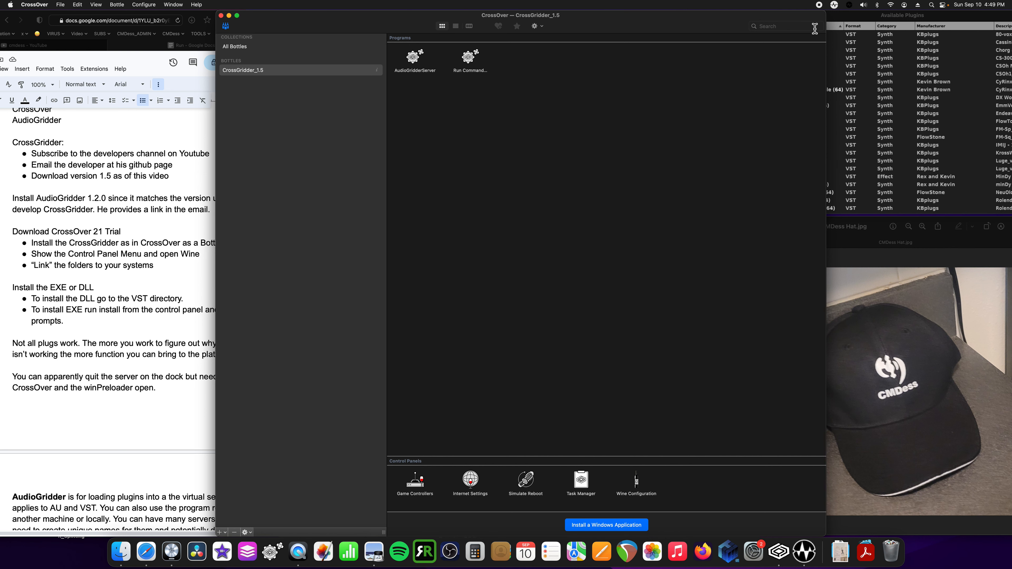
# Bring the Available Plugins window forward, and read the document's remaining notes on AudioGridder, CrossGridder and CrossOver.
pyautogui.moveTo(878, 18)
pyautogui.mouseDown()
pyautogui.moveTo(910, 19)
pyautogui.moveTo(882, 20)
pyautogui.mouseUp()
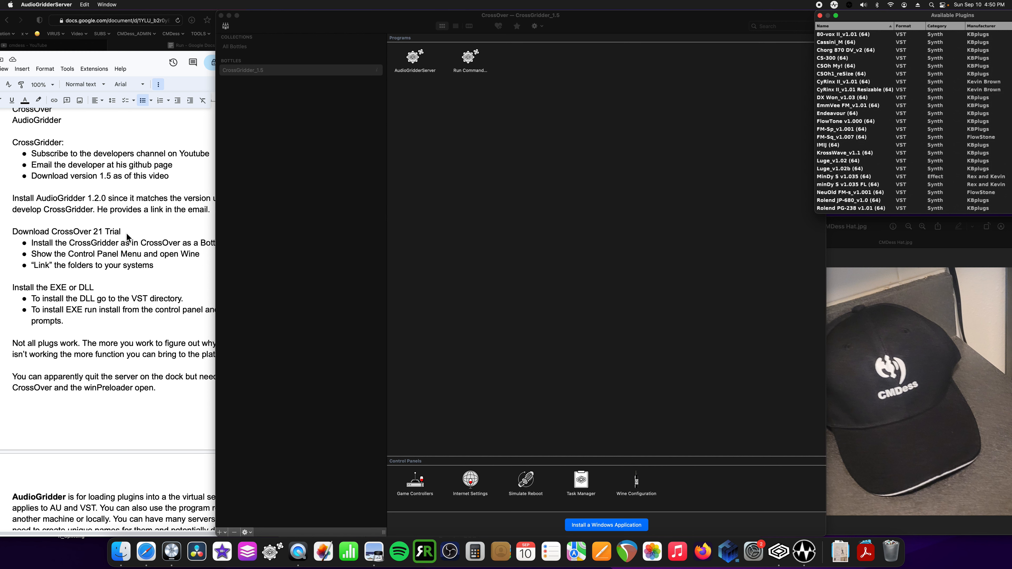
pyautogui.click(115, 299)
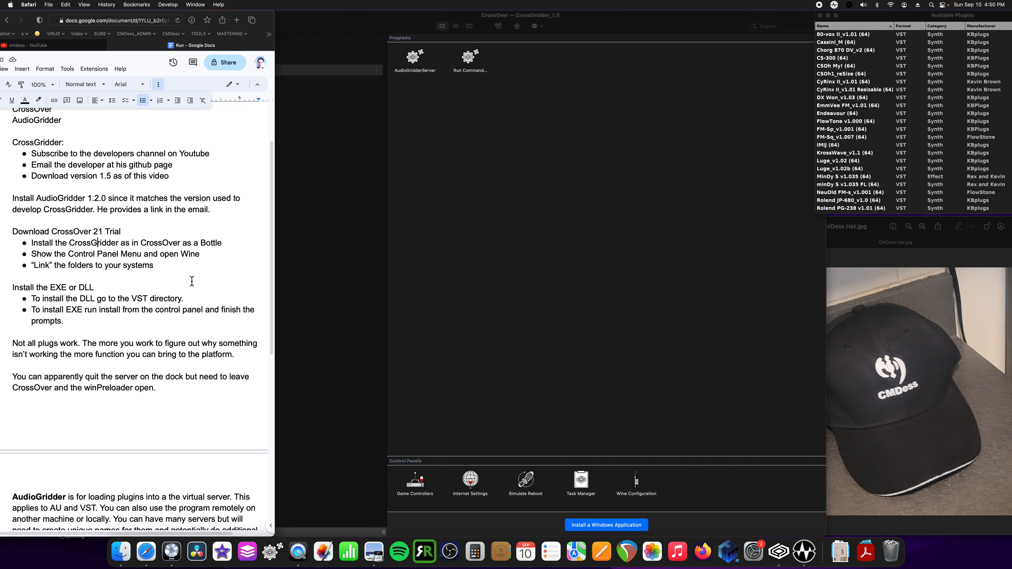
pyautogui.scroll(-5, 192, 281)
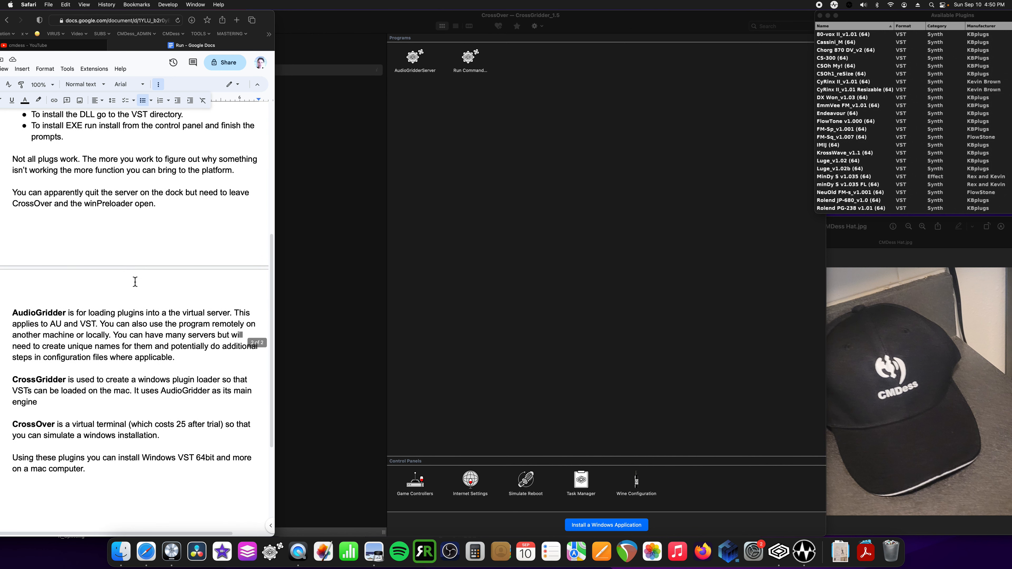
pyautogui.scroll(-2, 218, 164)
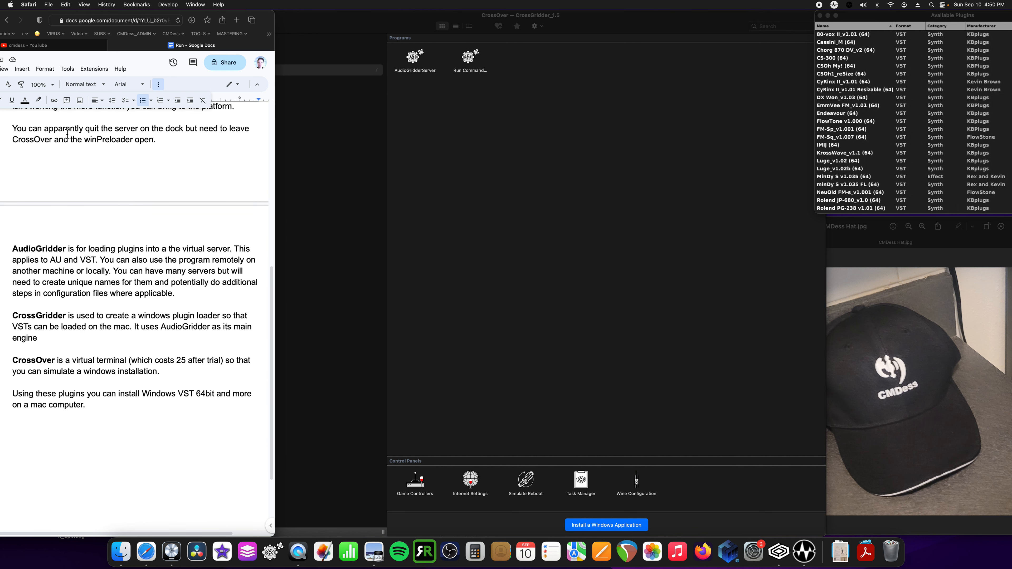
pyautogui.scroll(1, 141, 144)
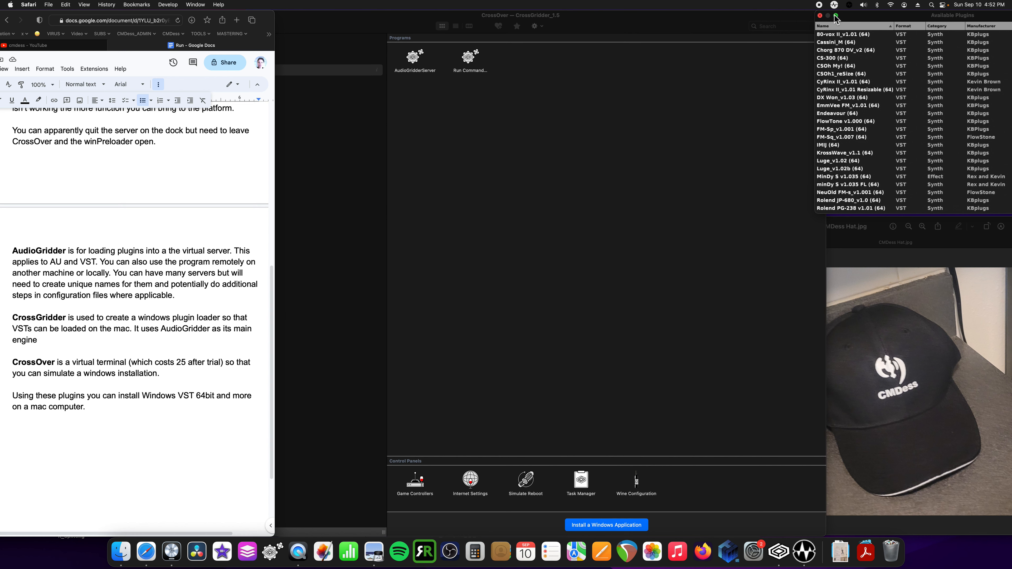
# Examine the screen capturing and sandbox mode choices in the CROSSGRIDDER server settings, and close them without saving.
pyautogui.click(851, 5)
pyautogui.click(851, 7)
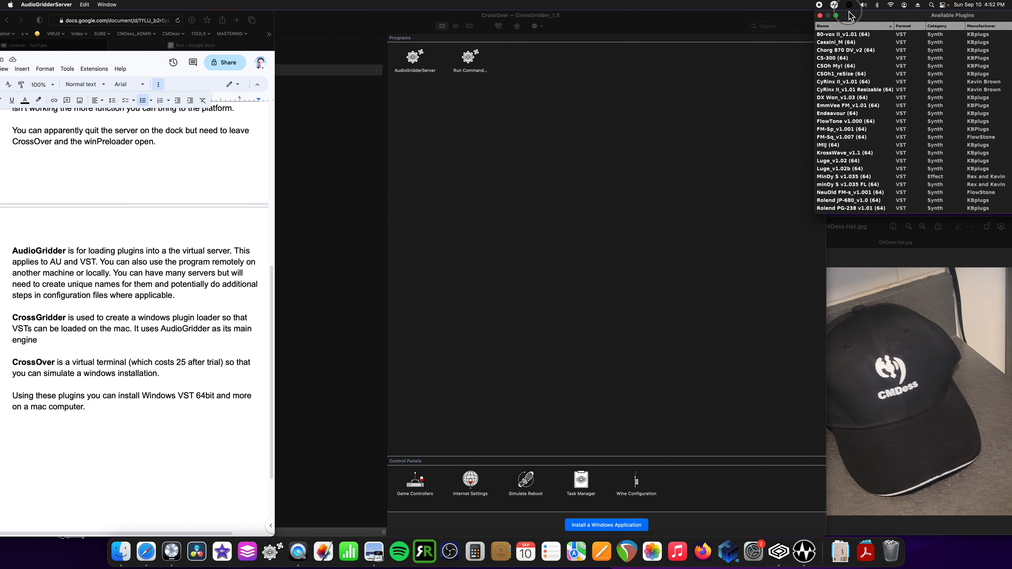
pyautogui.rightClick(844, 28)
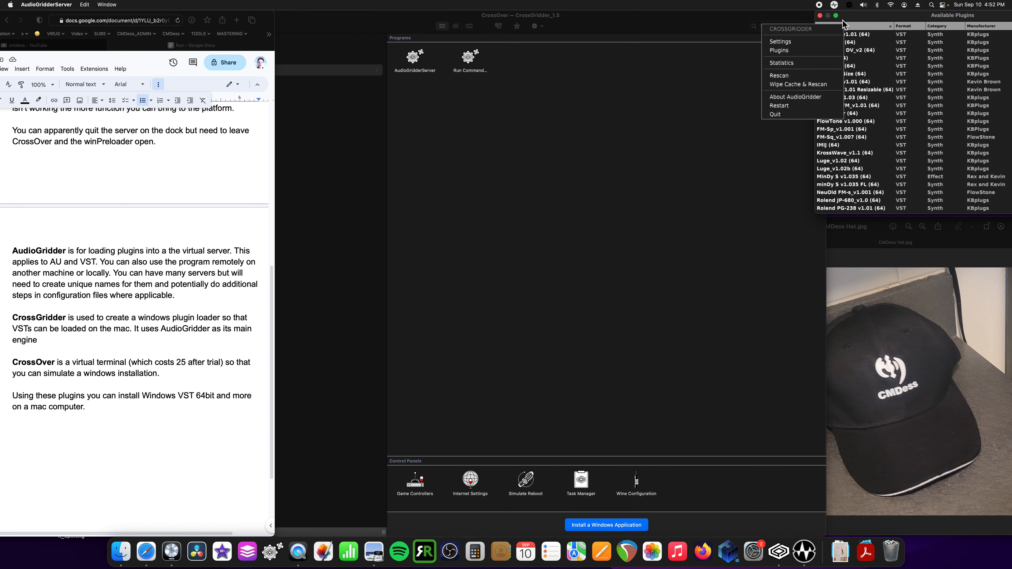
pyautogui.click(794, 43)
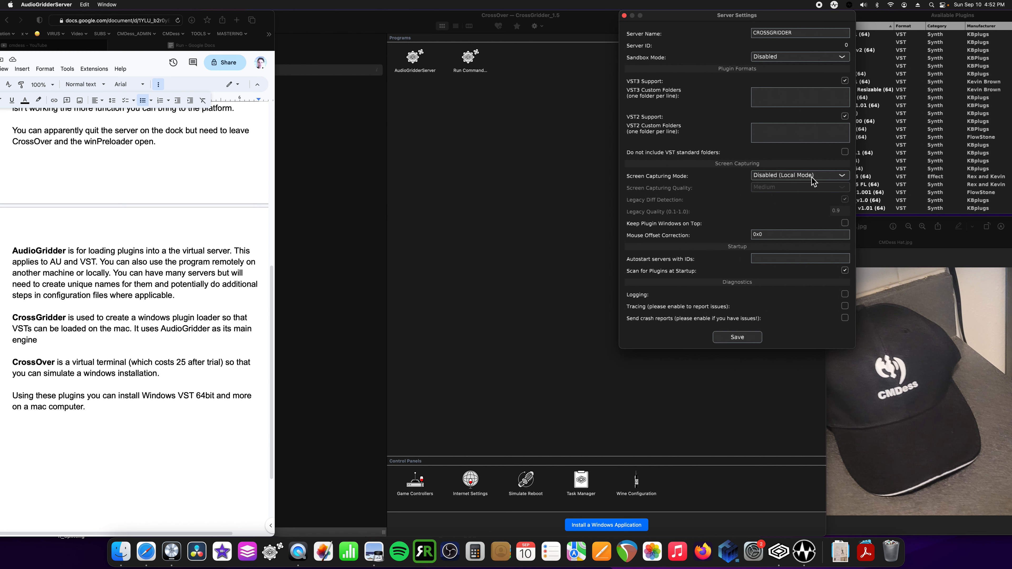
pyautogui.click(824, 177)
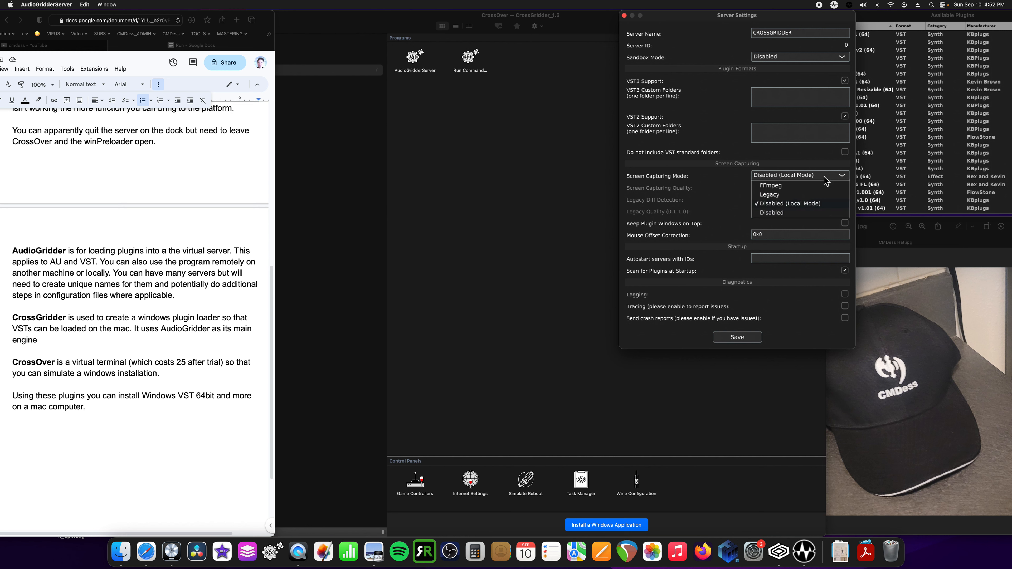
pyautogui.click(824, 178)
pyautogui.click(788, 56)
pyautogui.click(732, 61)
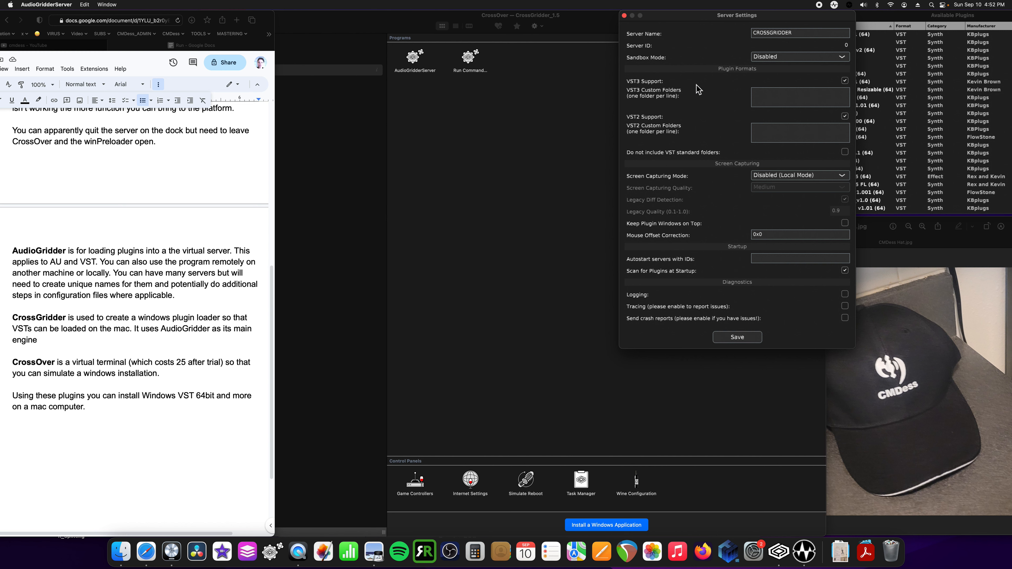
pyautogui.click(625, 17)
pyautogui.click(624, 15)
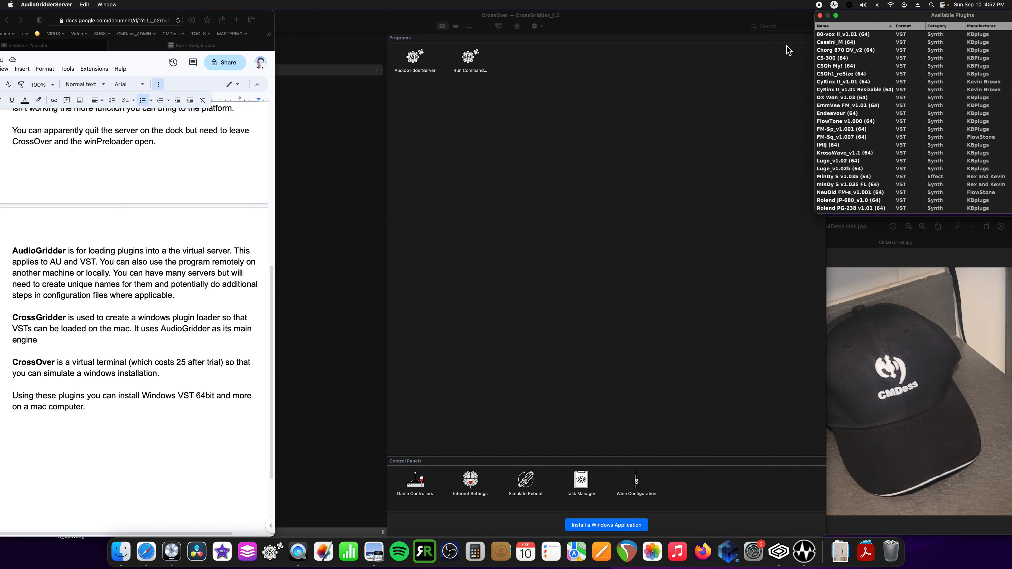
# Check the AudioGridder server's connections and bring up the CROSSGRIDDER server's list of available plugins.
pyautogui.click(834, 5)
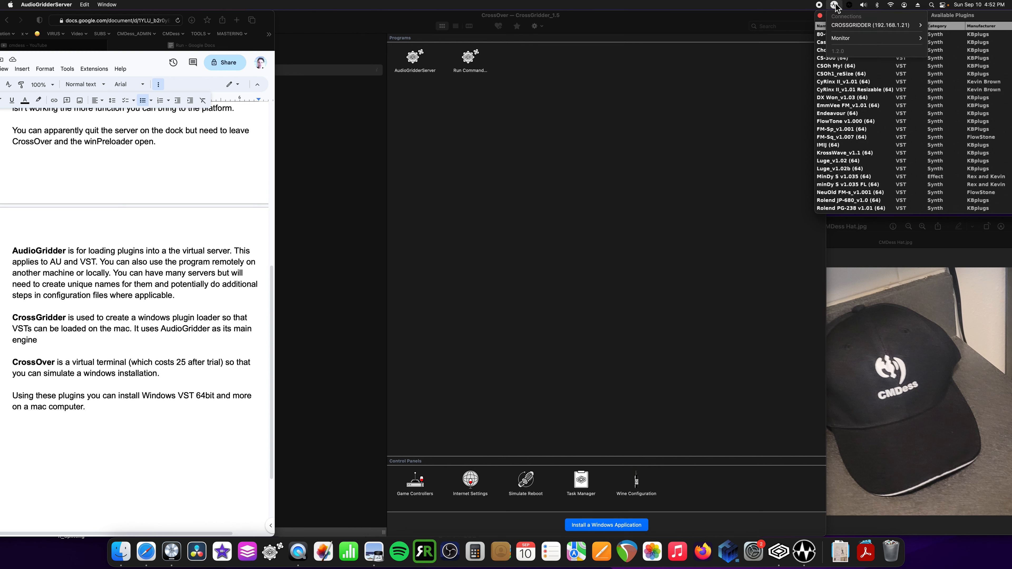
pyautogui.click(740, 6)
pyautogui.click(851, 2)
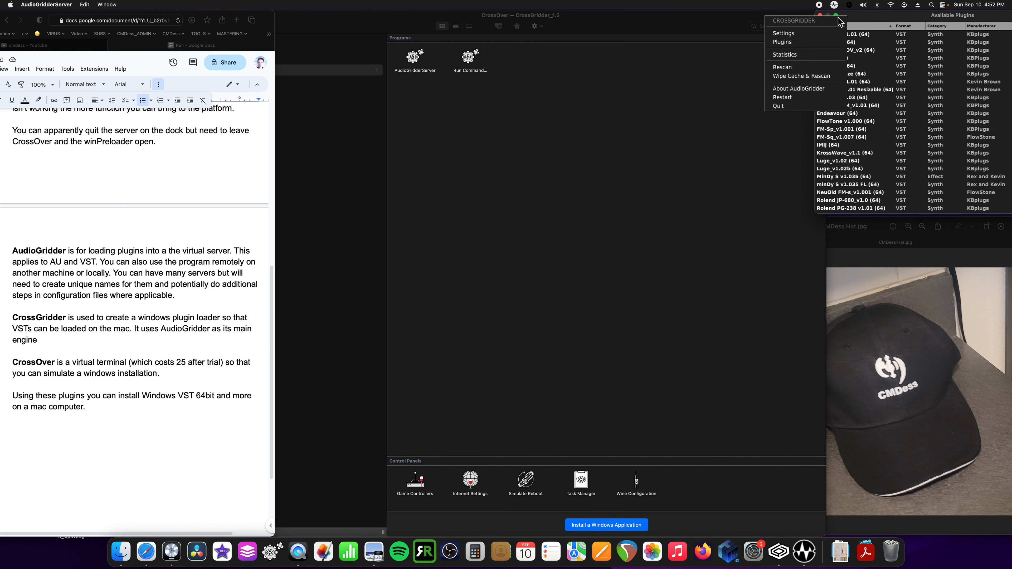
pyautogui.click(795, 41)
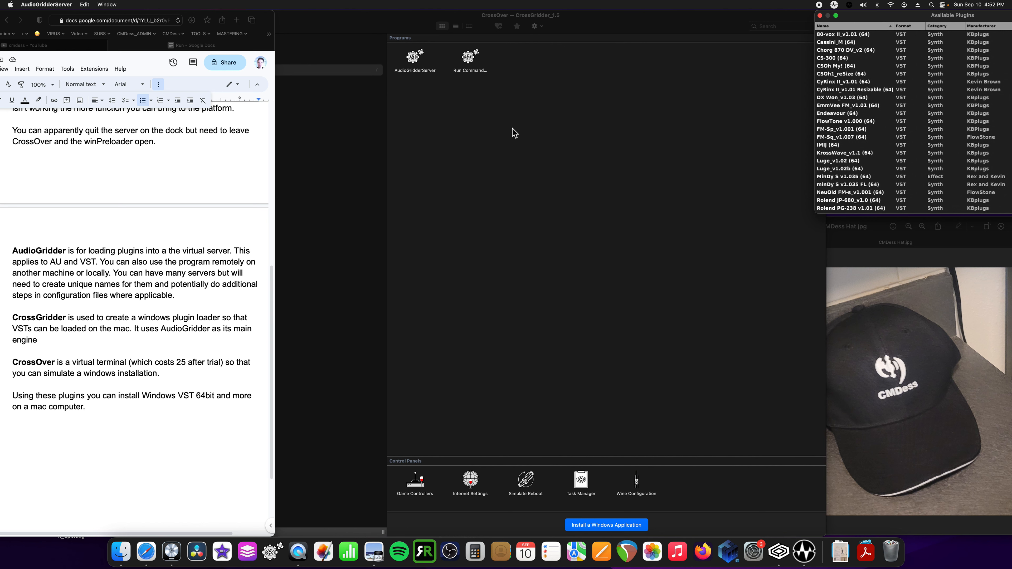
pyautogui.click(849, 5)
pyautogui.click(789, 47)
# Switch to Logic Pro, reopen the KrossWave_v1.1 editor from Inst 3's AGridder instrument, and place it below the AGridder window.
pyautogui.click(466, 199)
pyautogui.click(221, 16)
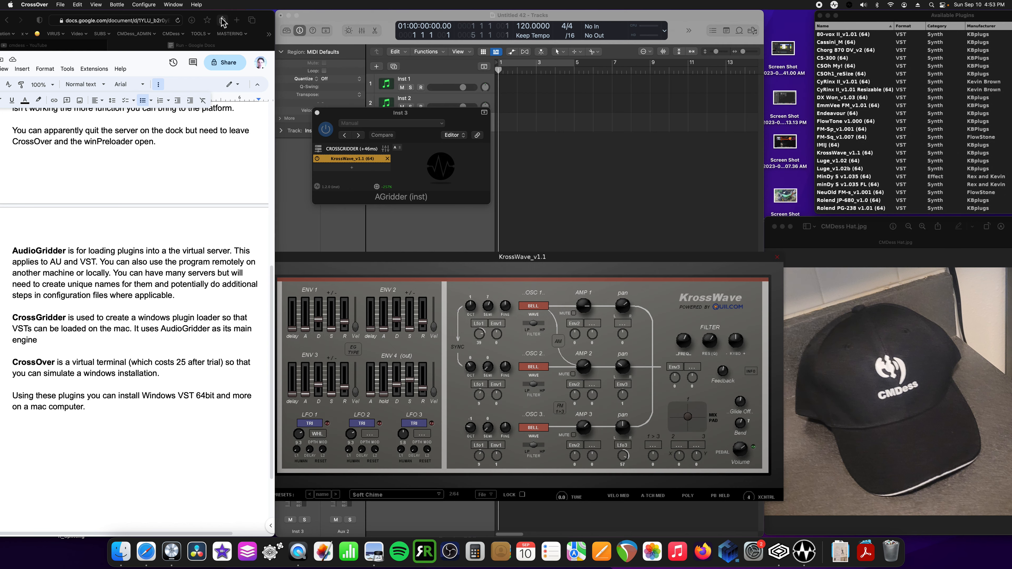
pyautogui.click(622, 201)
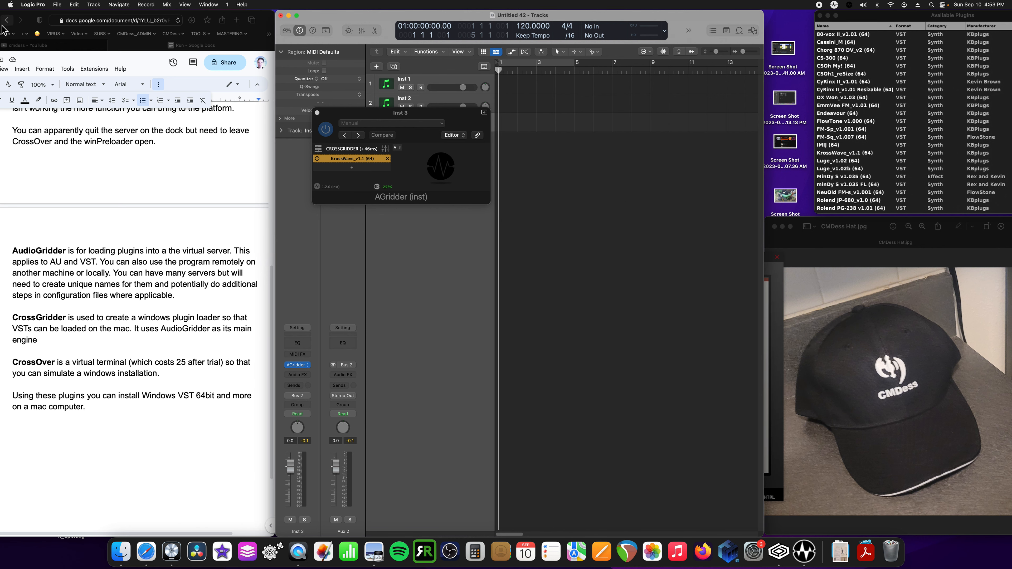
pyautogui.click(357, 158)
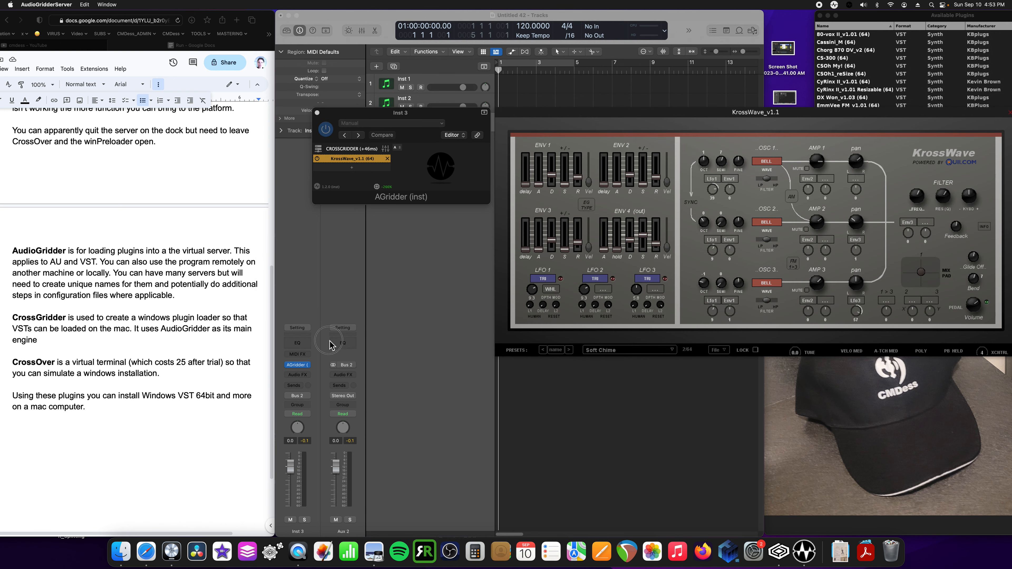
pyautogui.moveTo(603, 116); pyautogui.dragTo(375, 295)
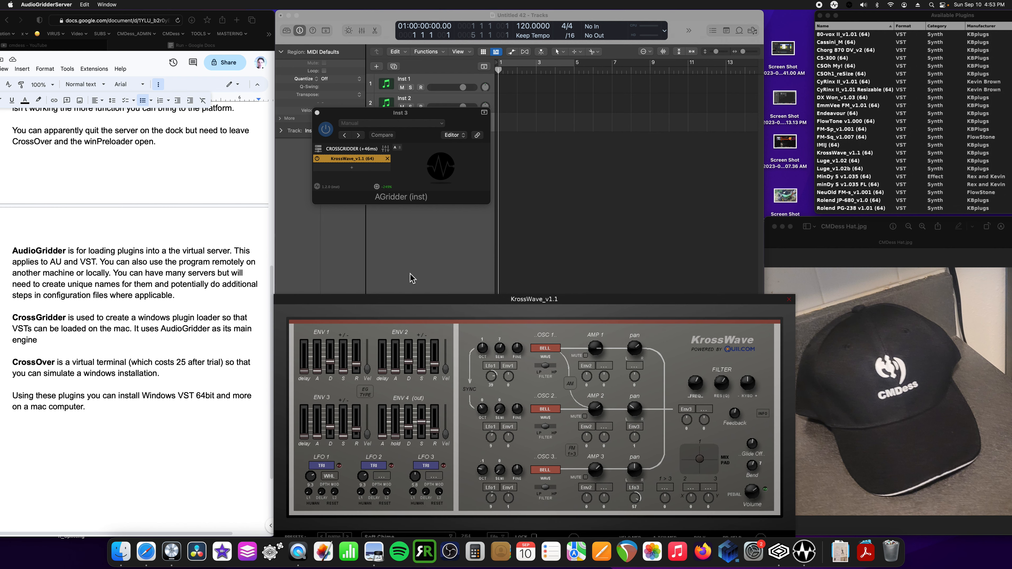
pyautogui.click(460, 258)
pyautogui.click(385, 156)
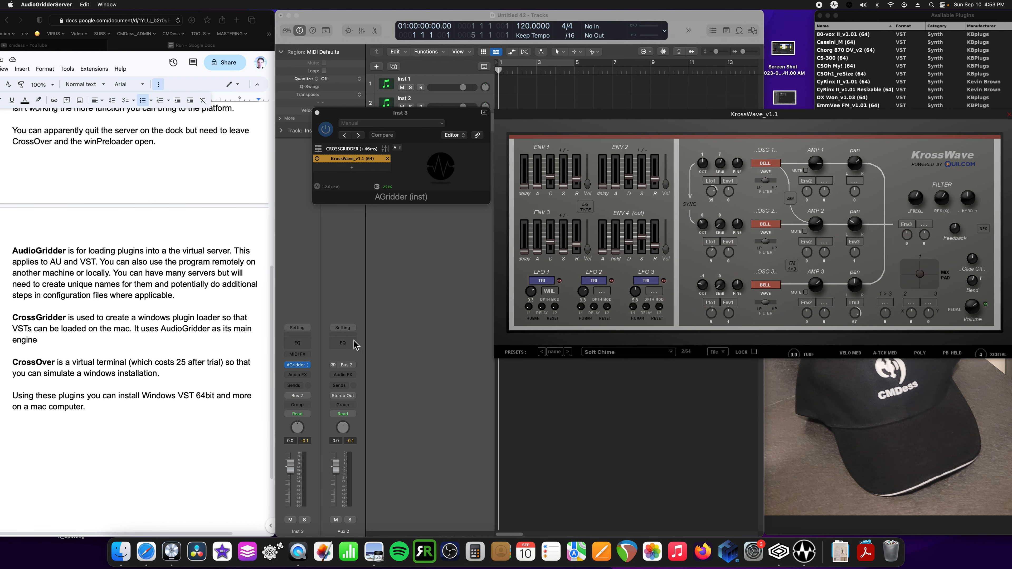
pyautogui.moveTo(603, 116); pyautogui.dragTo(413, 286)
pyautogui.moveTo(493, 294); pyautogui.dragTo(477, 254)
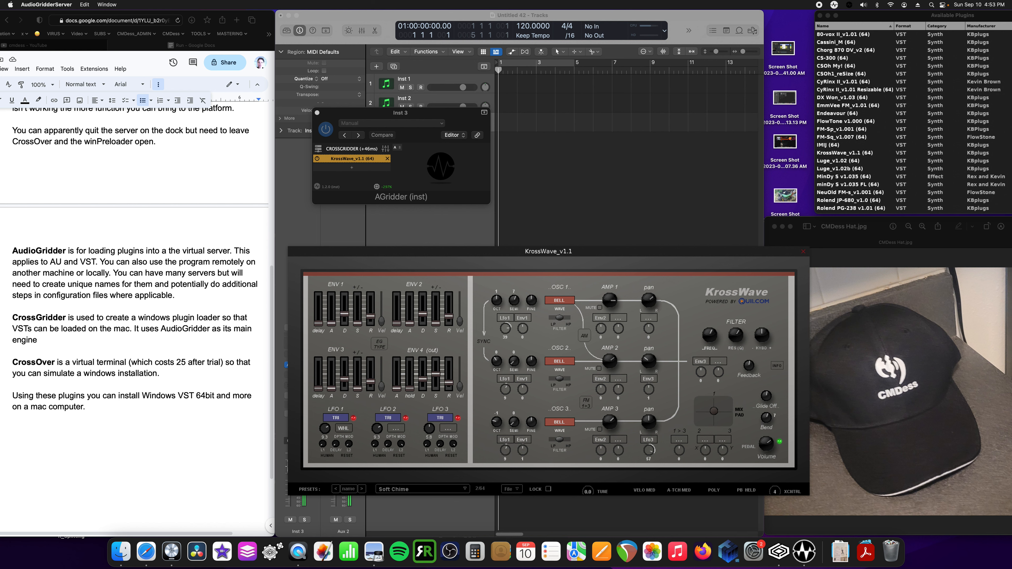
# Audition the KrossWave synth, load its Fat Growl preset, and close the Inst 3 plugin windows.
pyautogui.moveTo(511, 306); pyautogui.dragTo(513, 295)
pyautogui.moveTo(397, 323); pyautogui.dragTo(397, 296)
pyautogui.moveTo(436, 323); pyautogui.dragTo(436, 298)
pyautogui.click(462, 489)
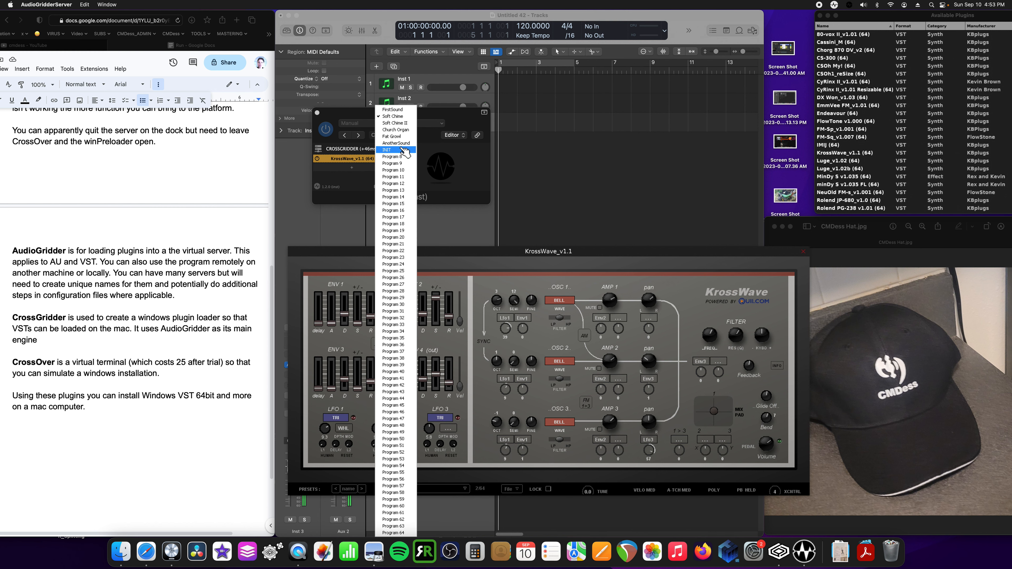
pyautogui.click(393, 116)
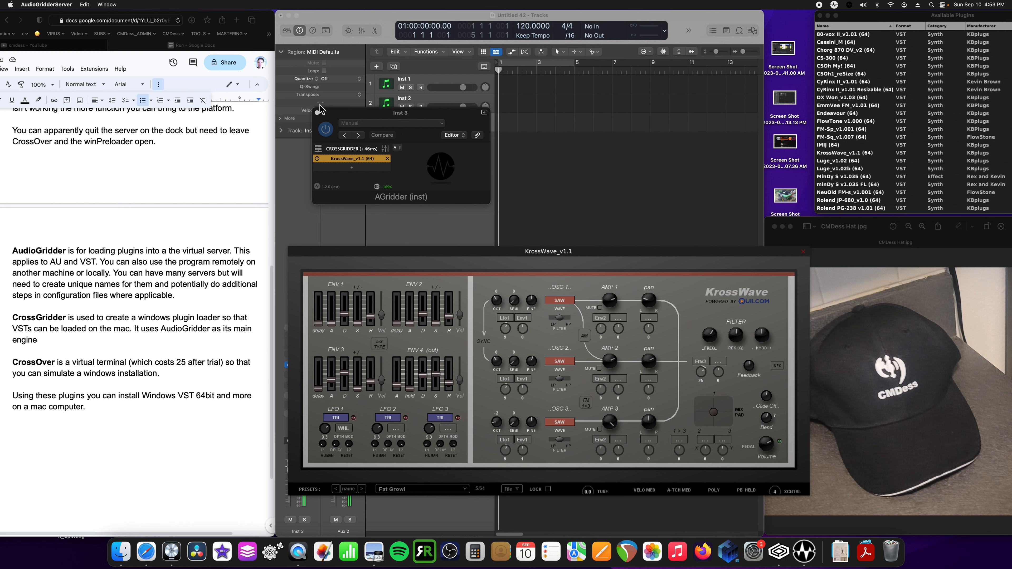
pyautogui.click(317, 113)
pyautogui.click(802, 251)
# Open the Rolend JP-680_v1.0 editor from Inst 1's AGridder instrument and place it below the AGridder window.
pyautogui.click(417, 84)
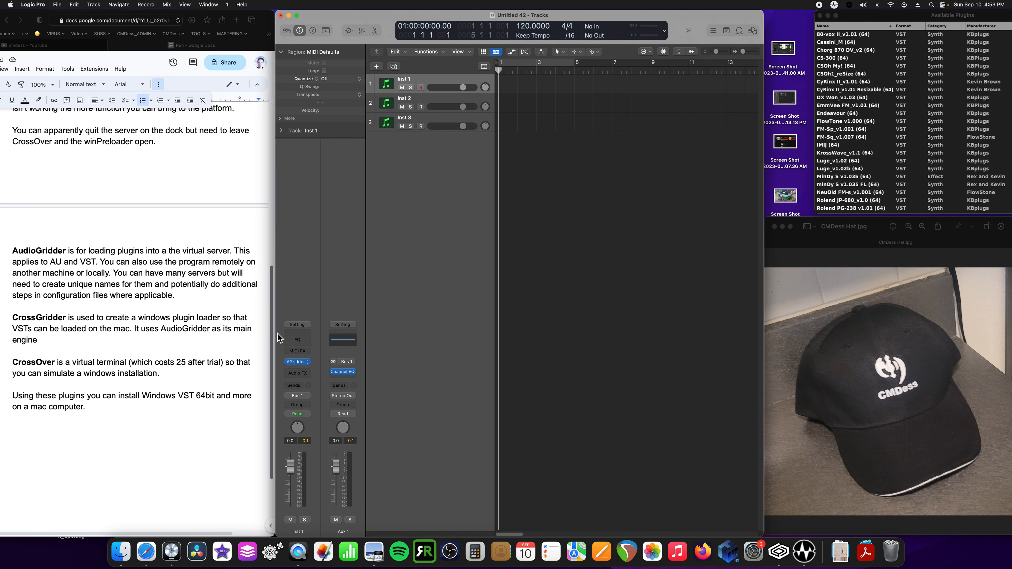
pyautogui.click(300, 363)
pyautogui.click(355, 159)
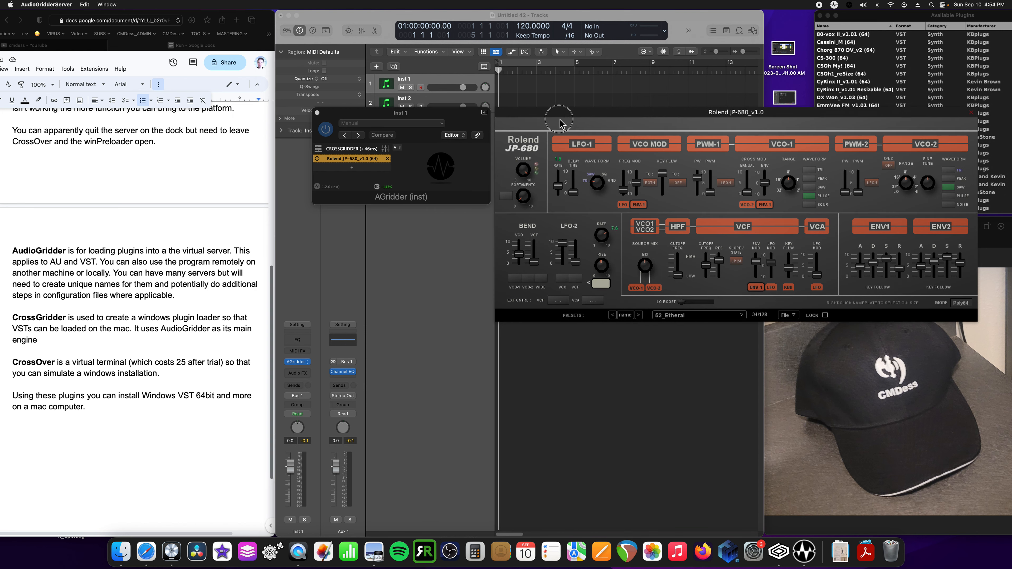
pyautogui.click(419, 274)
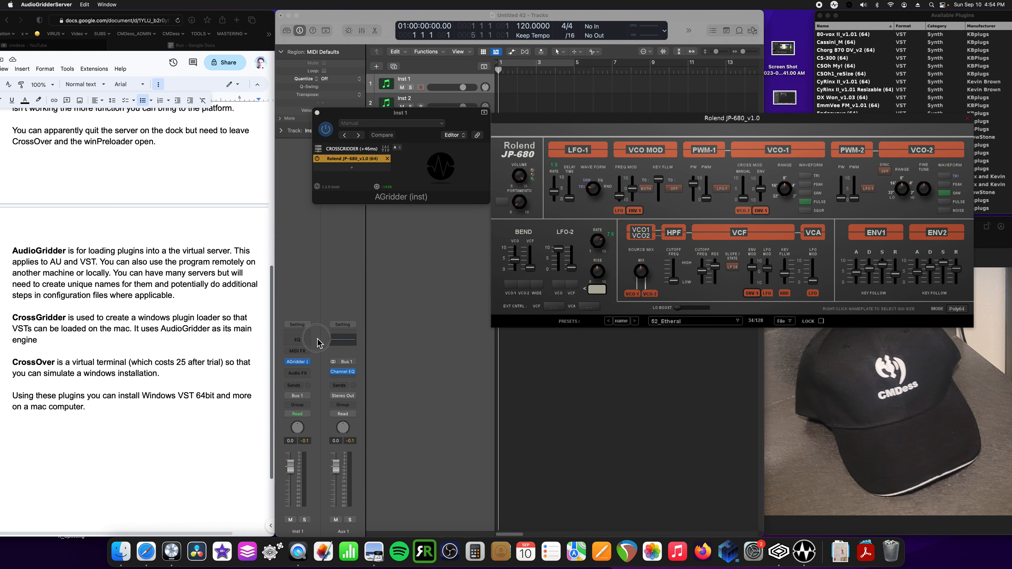
pyautogui.moveTo(567, 116); pyautogui.dragTo(377, 268)
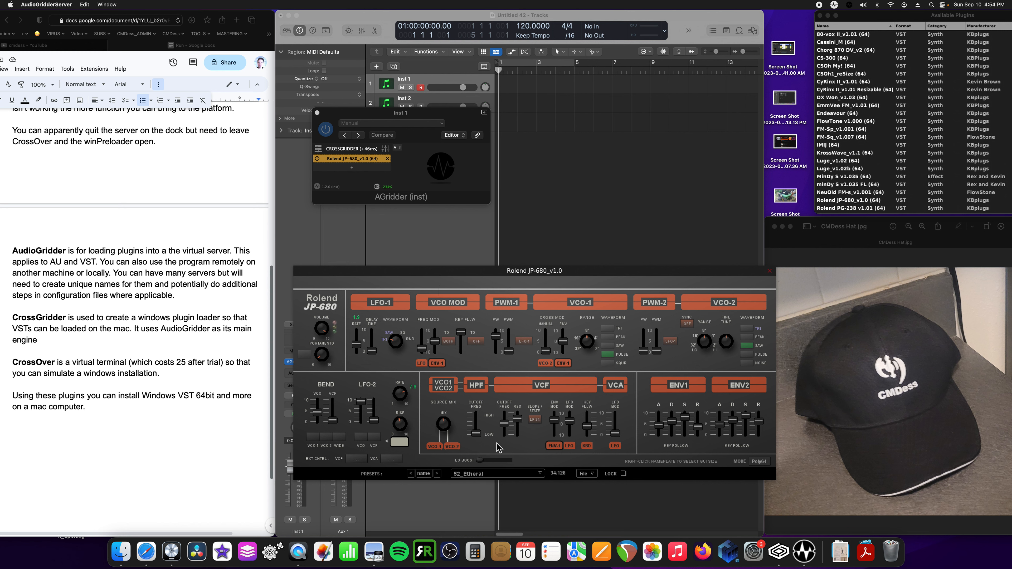
# Audition the 32_B-3_Organ and 54_Mellow_Sweep presets in the Rolend JP-680.
pyautogui.click(540, 474)
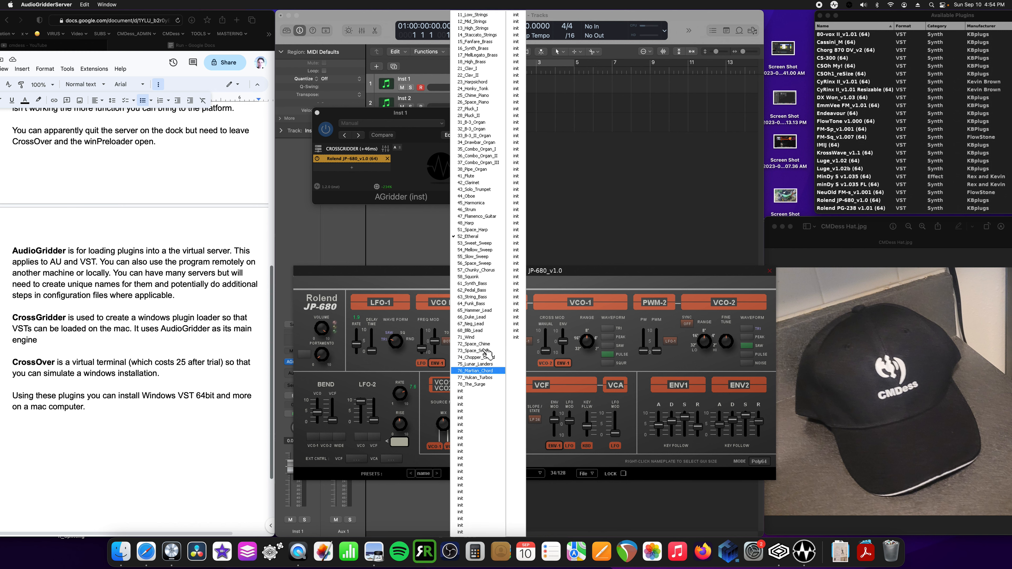
pyautogui.click(464, 132)
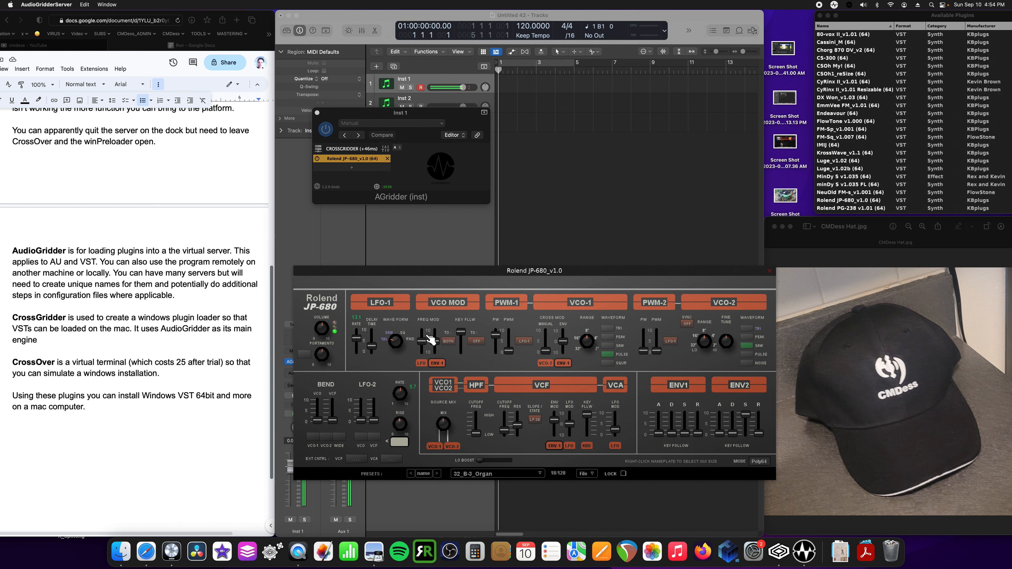
pyautogui.moveTo(459, 332); pyautogui.dragTo(509, 330)
pyautogui.click(495, 477)
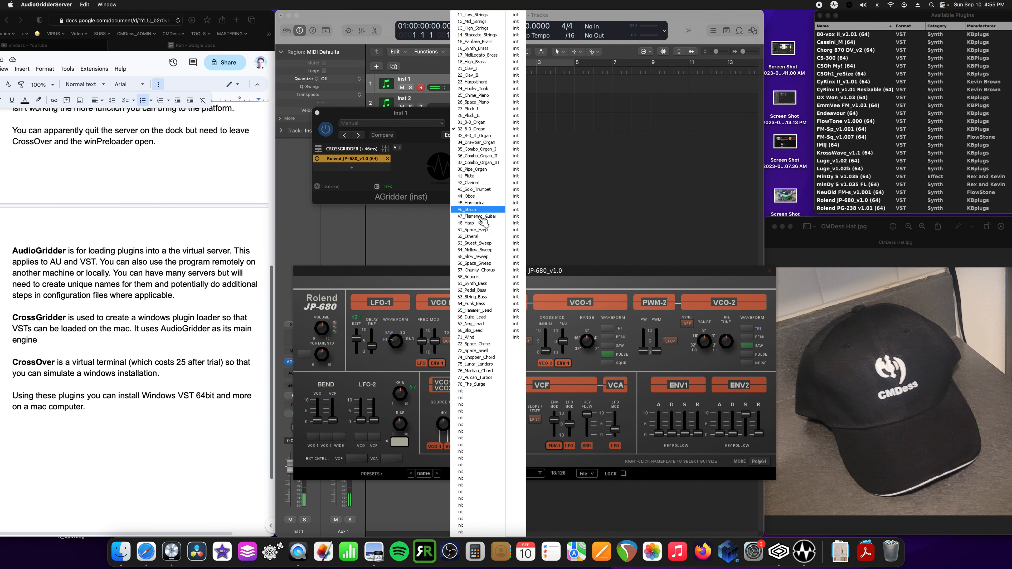
pyautogui.click(485, 252)
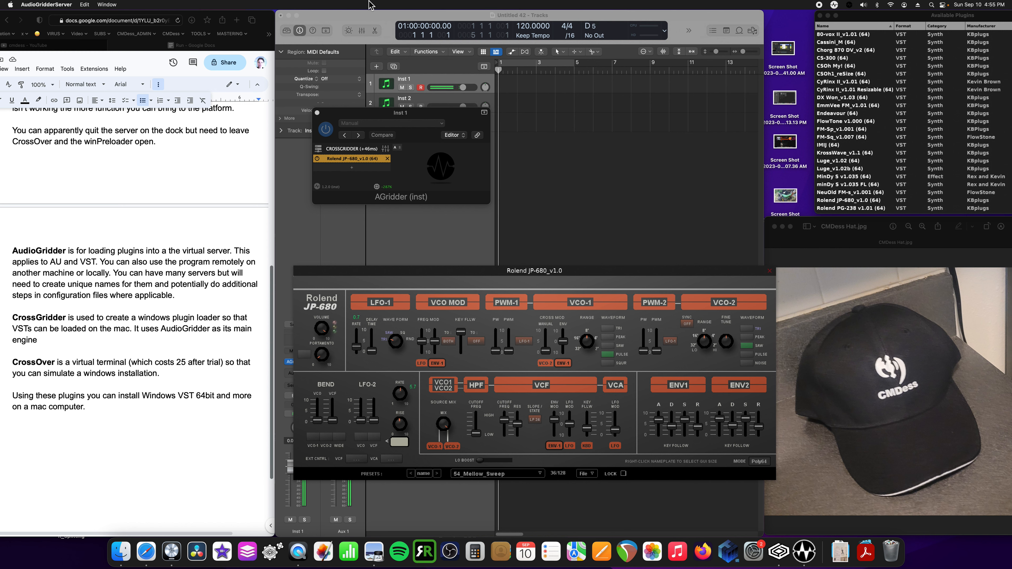
# Load the 25_Chime_Piano preset in the Rolend JP-680 and close the Inst 1 plugin windows.
pyautogui.click(478, 473)
pyautogui.click(486, 472)
pyautogui.click(539, 475)
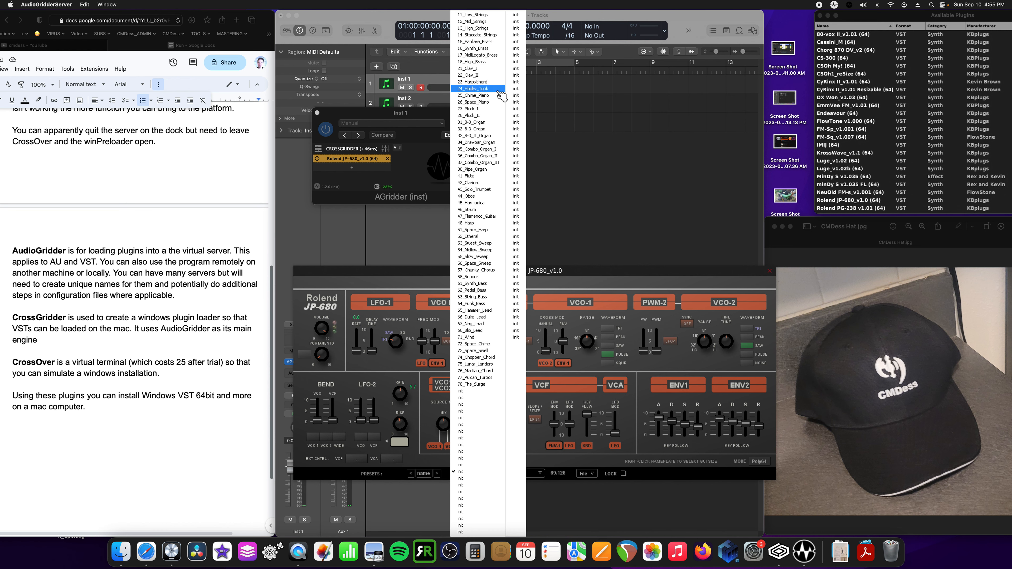
pyautogui.click(505, 102)
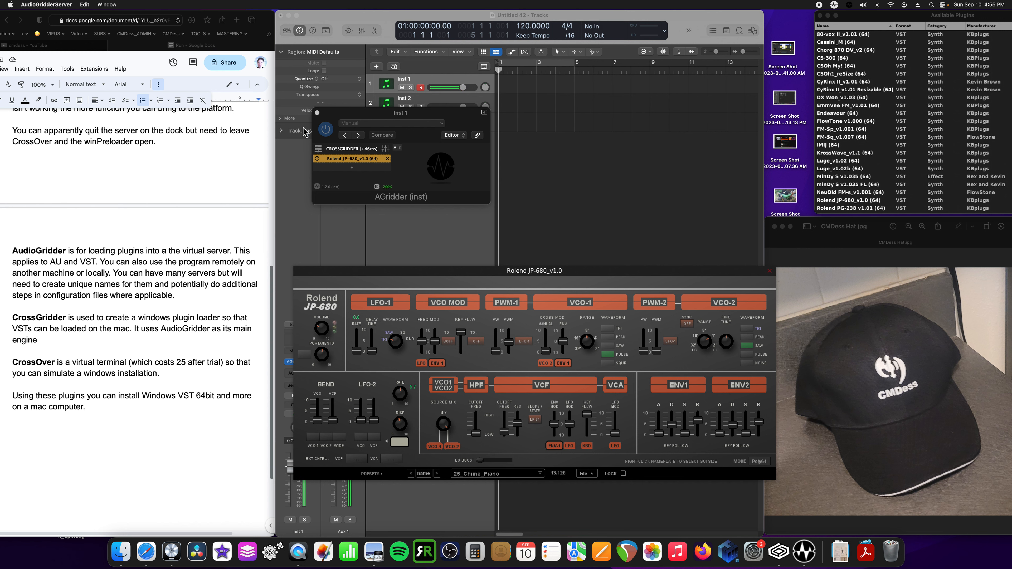
pyautogui.click(317, 112)
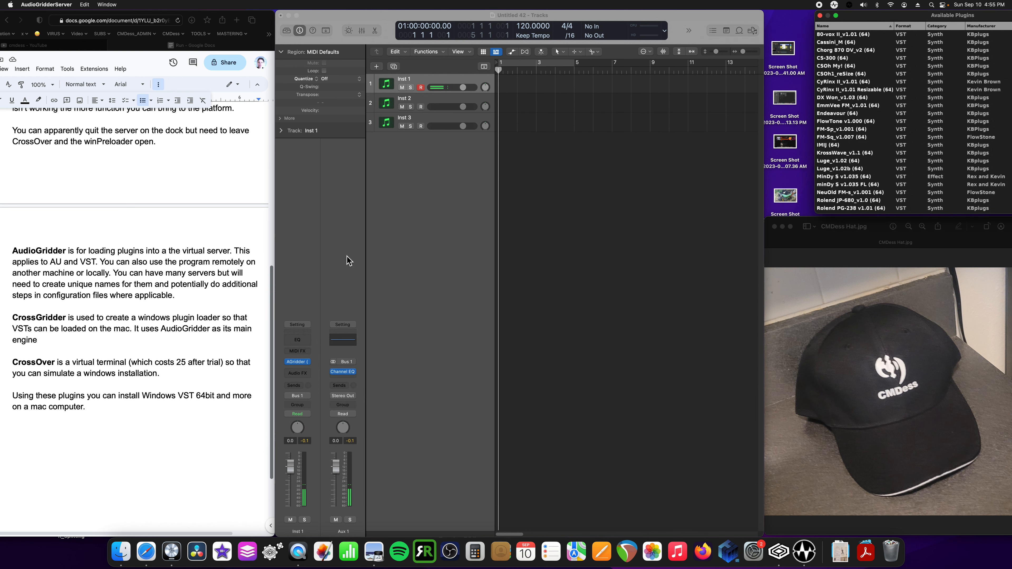
# Open the EmmVee FM_v1.01 editor from Inst 2's AGridder instrument and place it below the AGridder window.
pyautogui.click(424, 102)
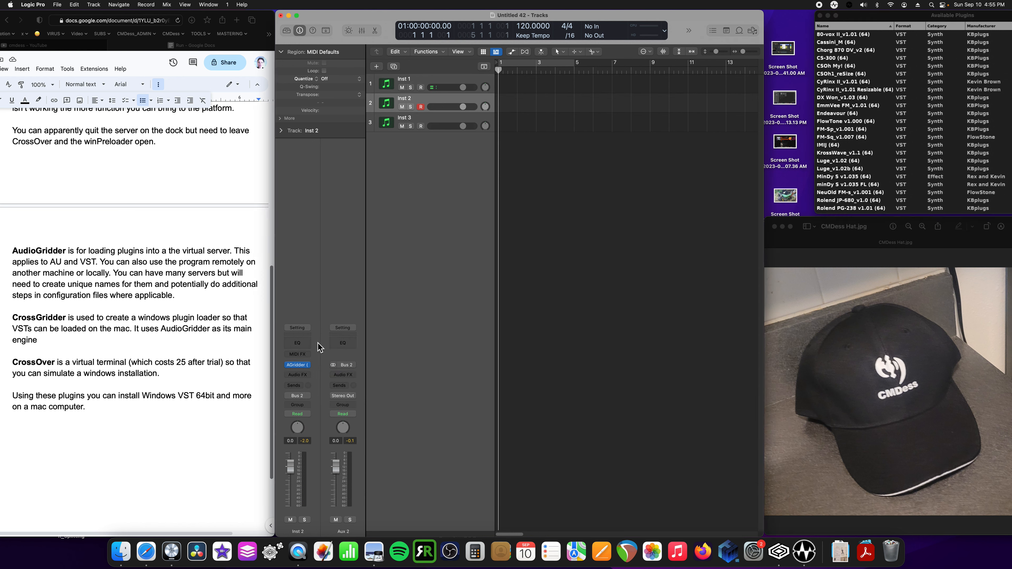
pyautogui.click(295, 366)
pyautogui.click(358, 160)
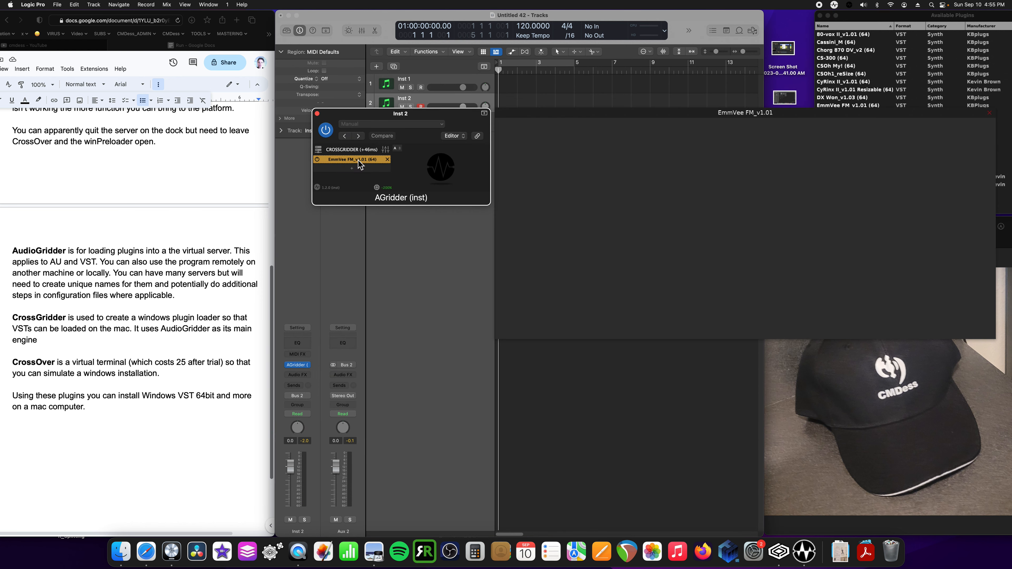
pyautogui.moveTo(564, 115); pyautogui.dragTo(351, 261)
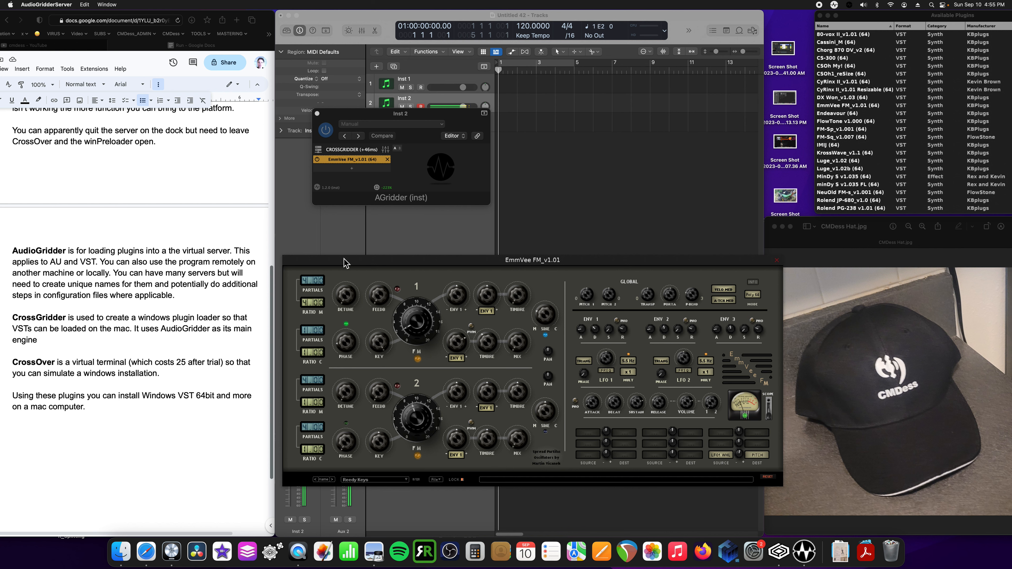
# Try out the large FM dials of operators 1 and 2 in EmmVee FM and close its editor.
pyautogui.moveTo(427, 318); pyautogui.dragTo(390, 309)
pyautogui.moveTo(398, 266); pyautogui.dragTo(387, 266)
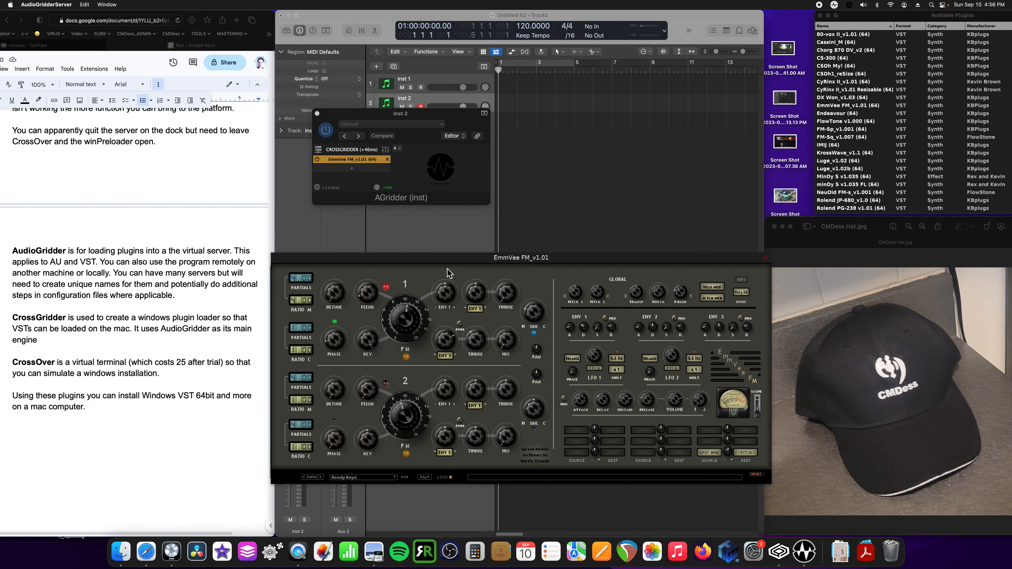
pyautogui.moveTo(404, 416); pyautogui.dragTo(404, 401)
pyautogui.moveTo(401, 263)
pyautogui.mouseDown()
pyautogui.moveTo(429, 247)
pyautogui.moveTo(413, 255)
pyautogui.mouseUp()
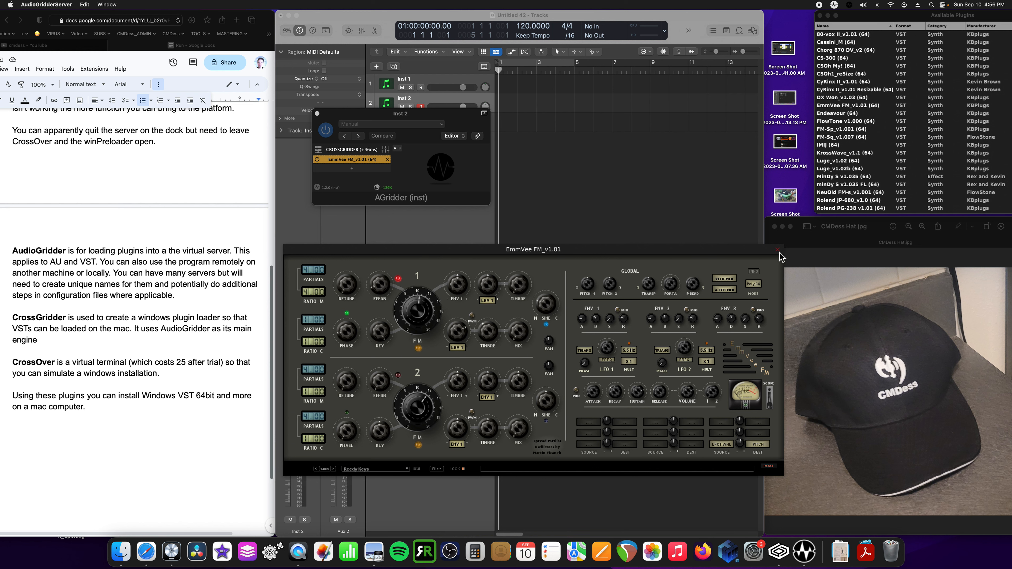
pyautogui.press('super+w')
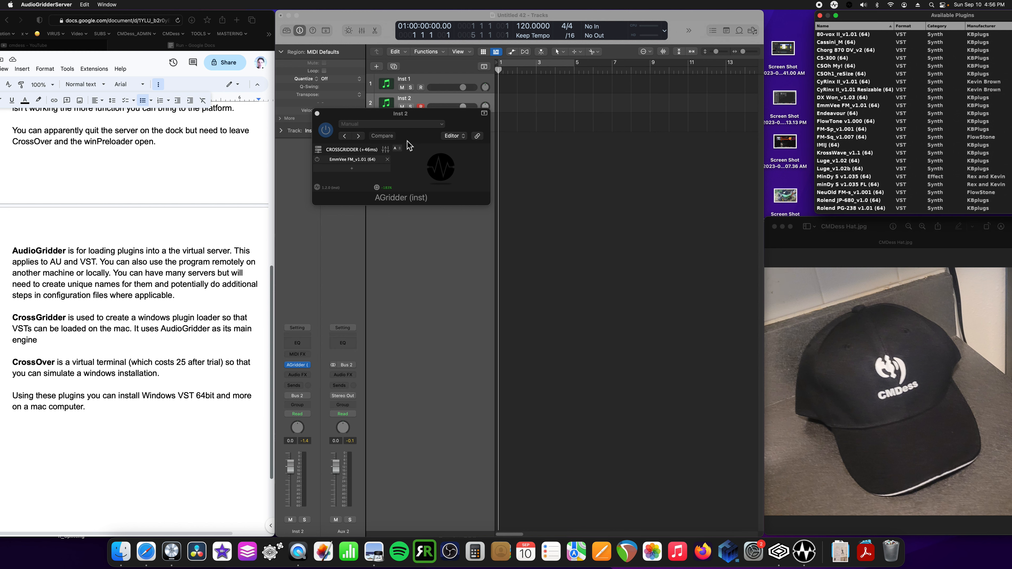
# Remove the EmmVee FM_v1.01 plugin from Inst 2's AGridder instrument.
pyautogui.click(368, 168)
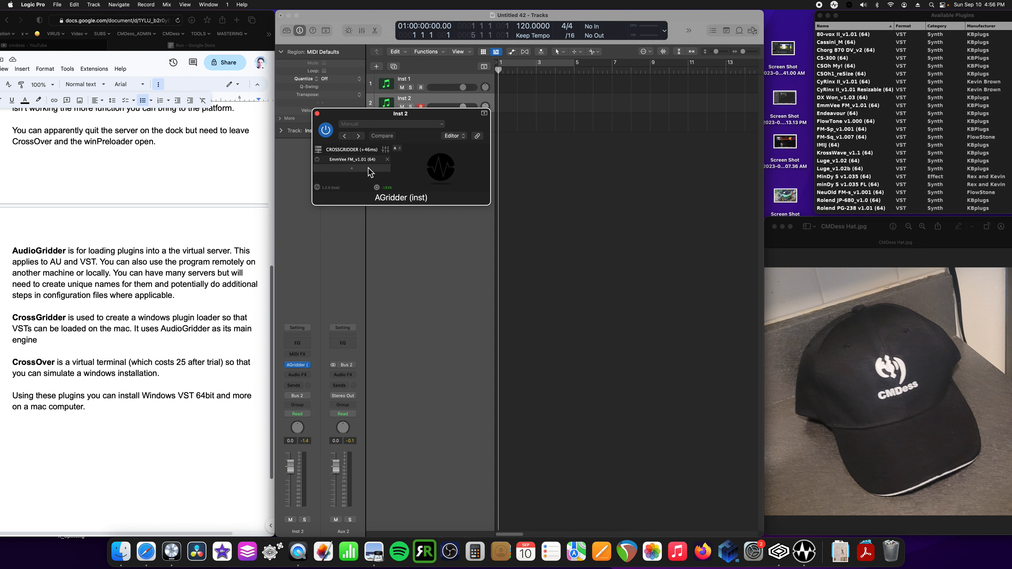
pyautogui.click(387, 159)
pyautogui.click(528, 194)
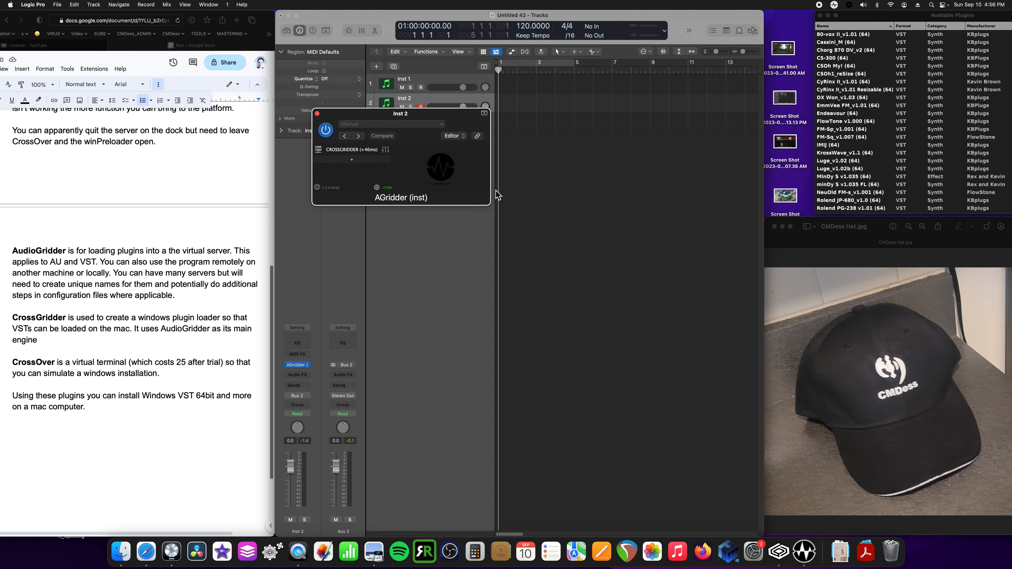
# Load FM-Sq_v1.007 with its Default program from the FlowStone VST instruments into Inst 2's AGridder.
pyautogui.click(371, 160)
pyautogui.click(328, 239)
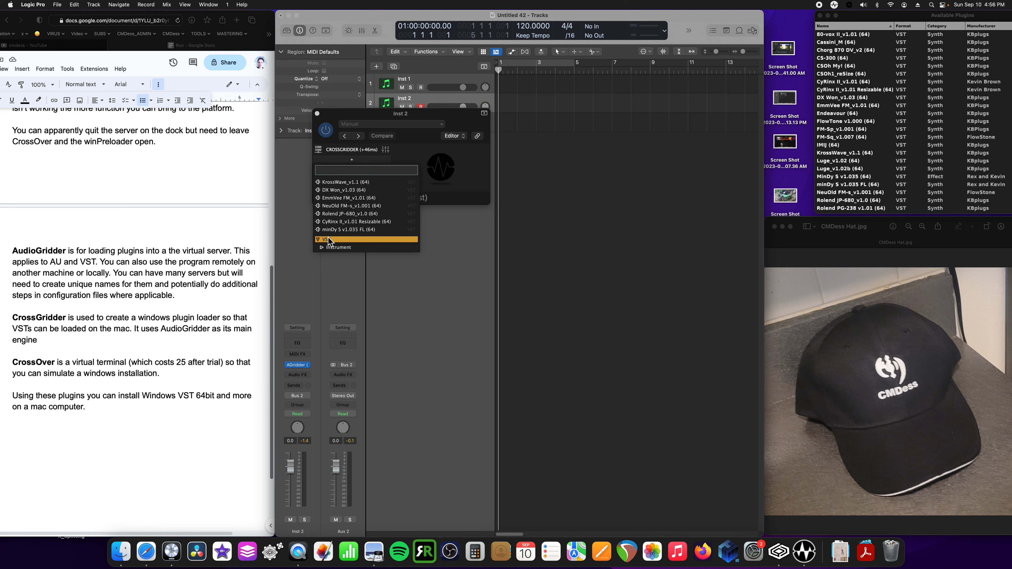
pyautogui.click(338, 247)
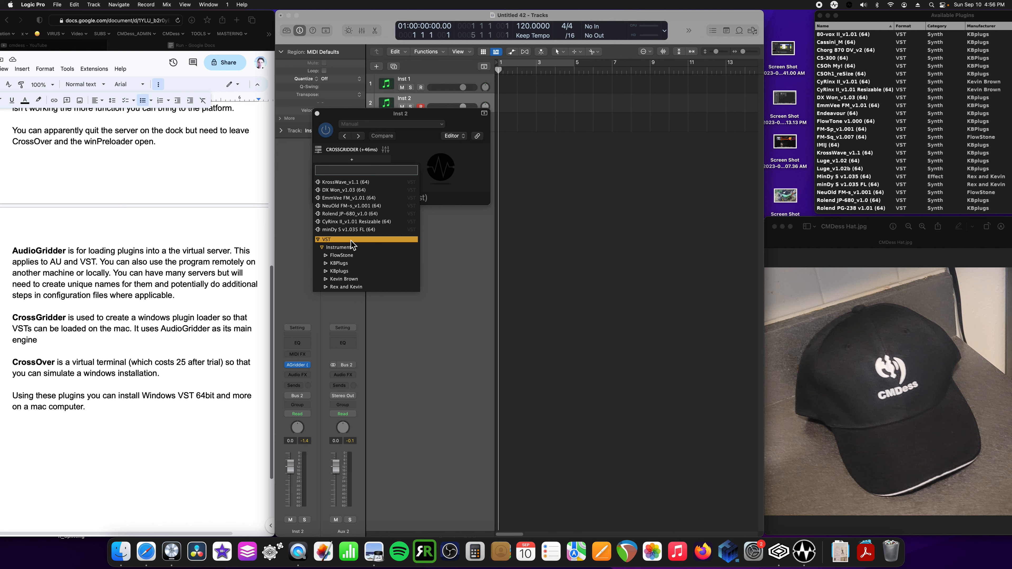
pyautogui.click(331, 256)
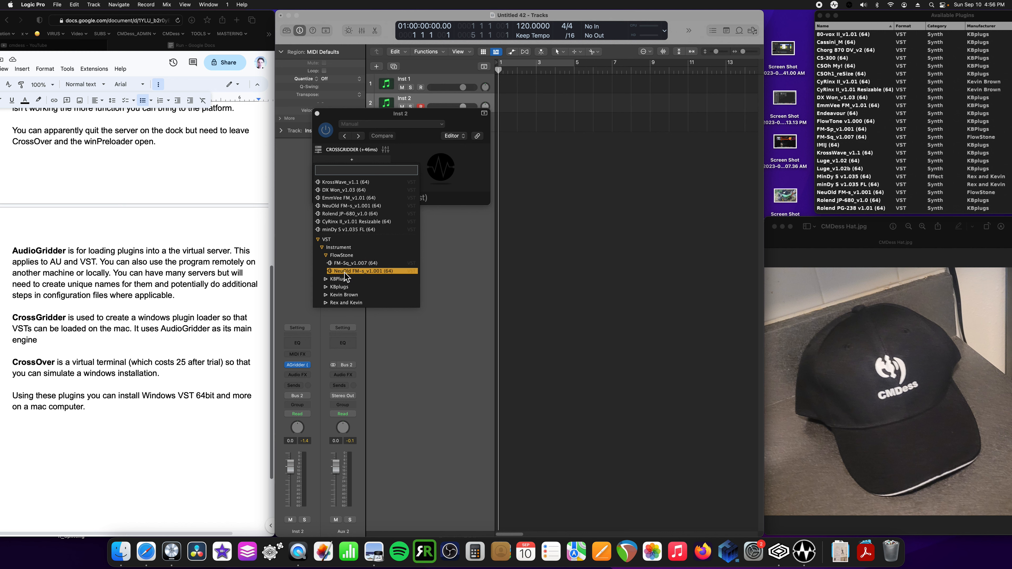
pyautogui.click(358, 263)
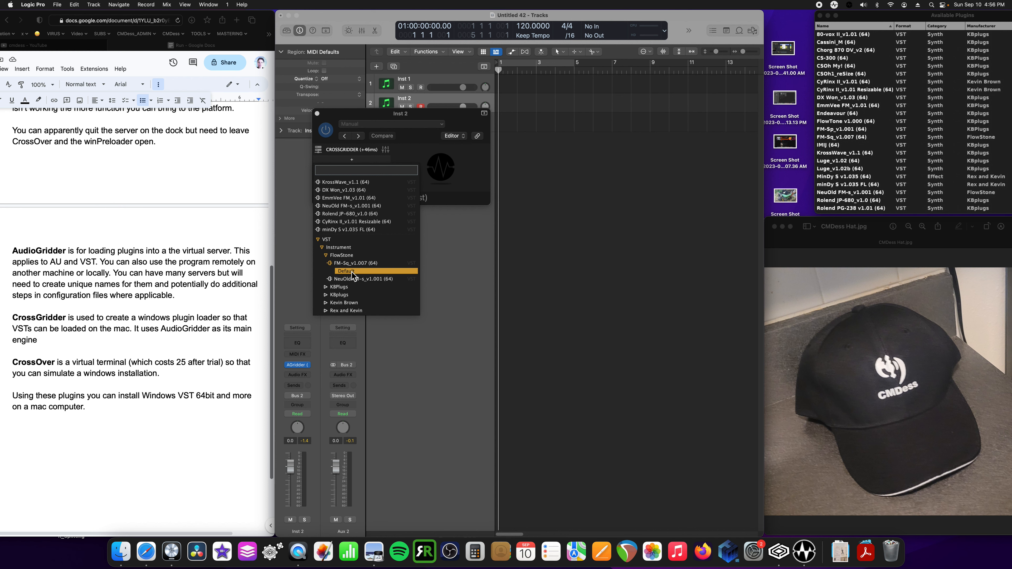
pyautogui.click(352, 271)
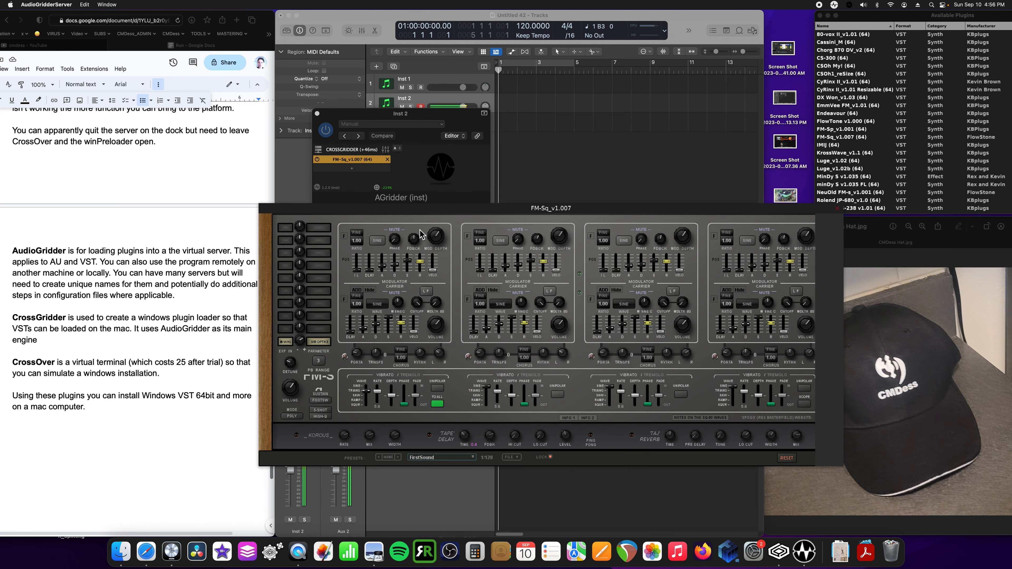
# Load the Thor preset in the FM-Sq_v1.007 editor to try it out, and switch to the Plastik Guitar preset.
pyautogui.click(473, 457)
pyautogui.click(463, 233)
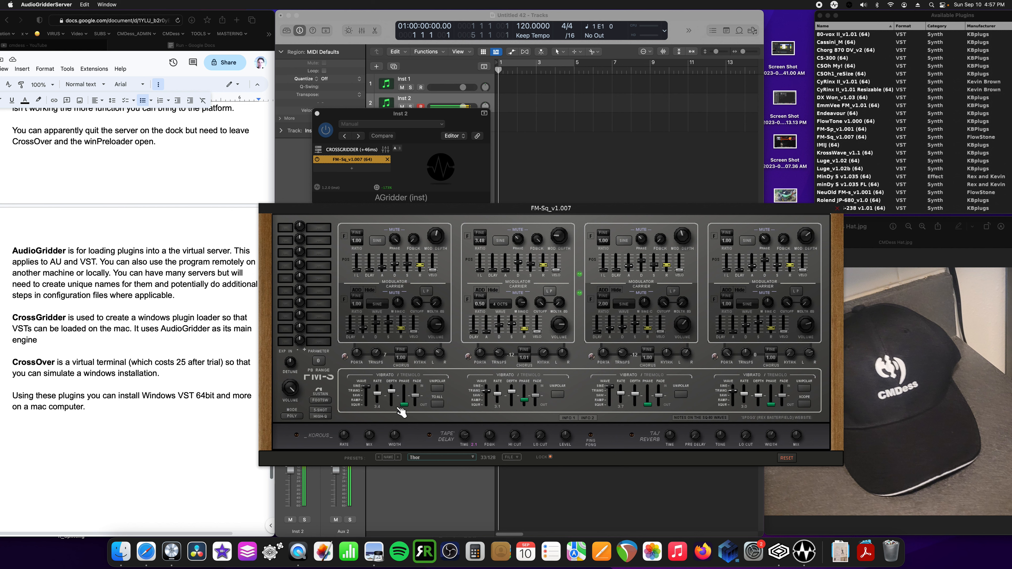
pyautogui.click(448, 460)
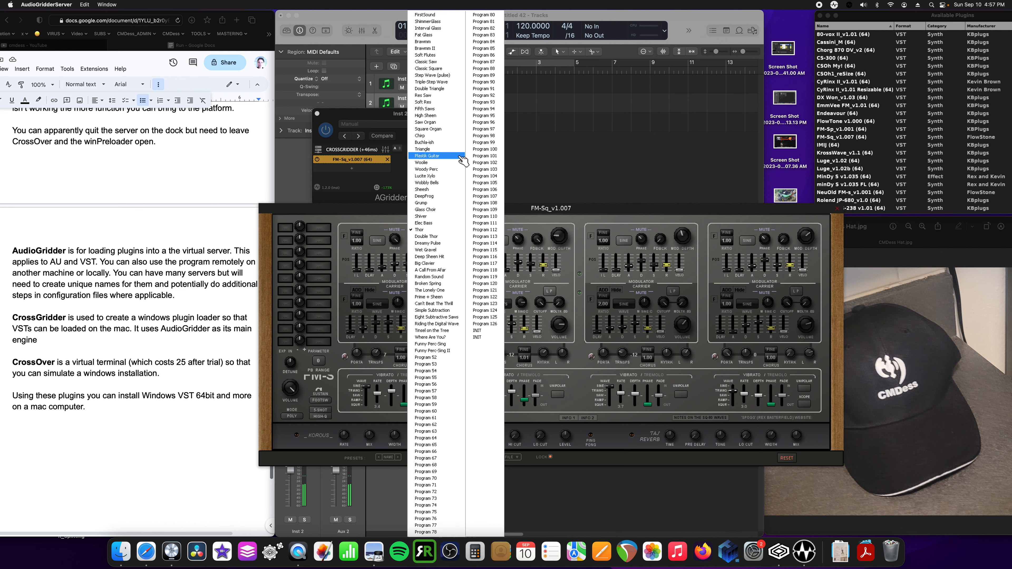
pyautogui.click(462, 162)
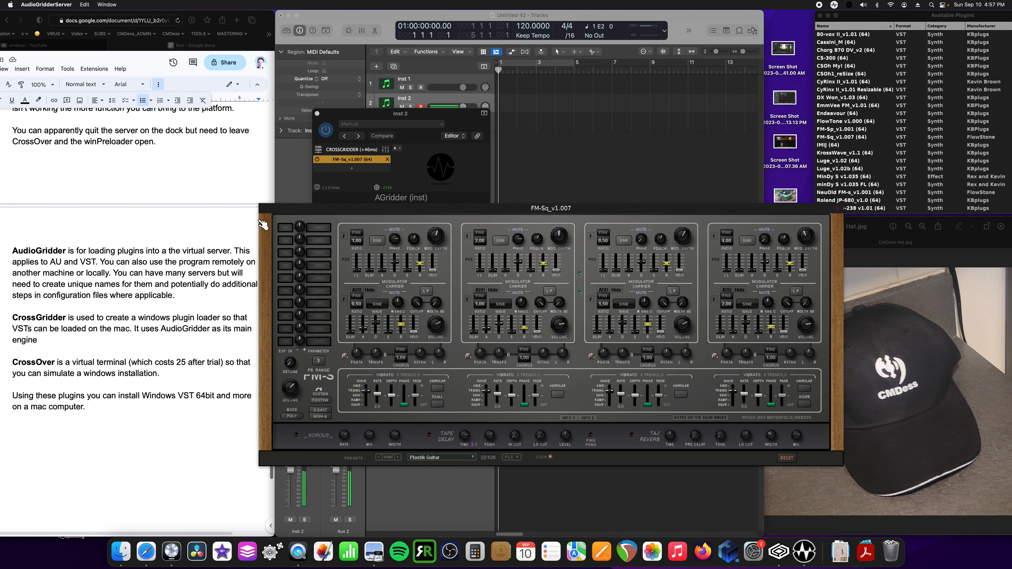
# Close Inst 2's AGridder window together with the FM-Sq_v1.007 editor and return to the beginning of the Windows VST notes document.
pyautogui.moveTo(480, 210); pyautogui.dragTo(845, 215)
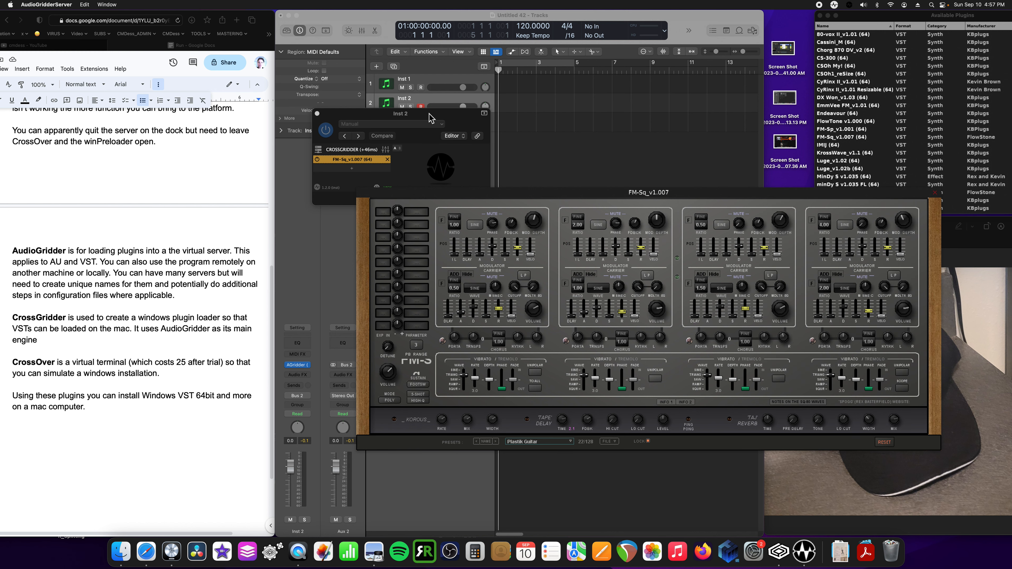
pyautogui.click(317, 114)
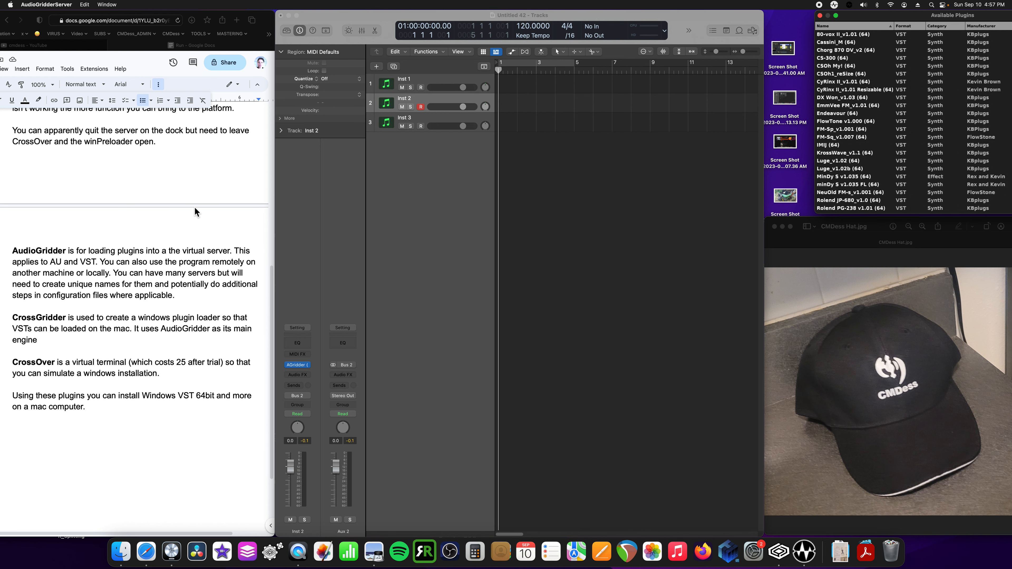
pyautogui.scroll(-3, 194, 208)
pyautogui.scroll(10, 201, 220)
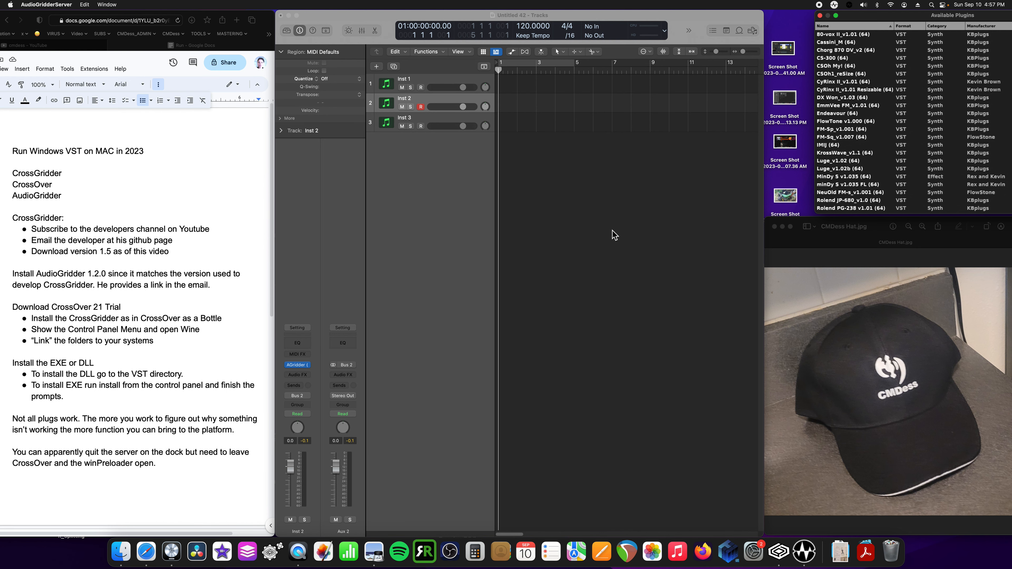